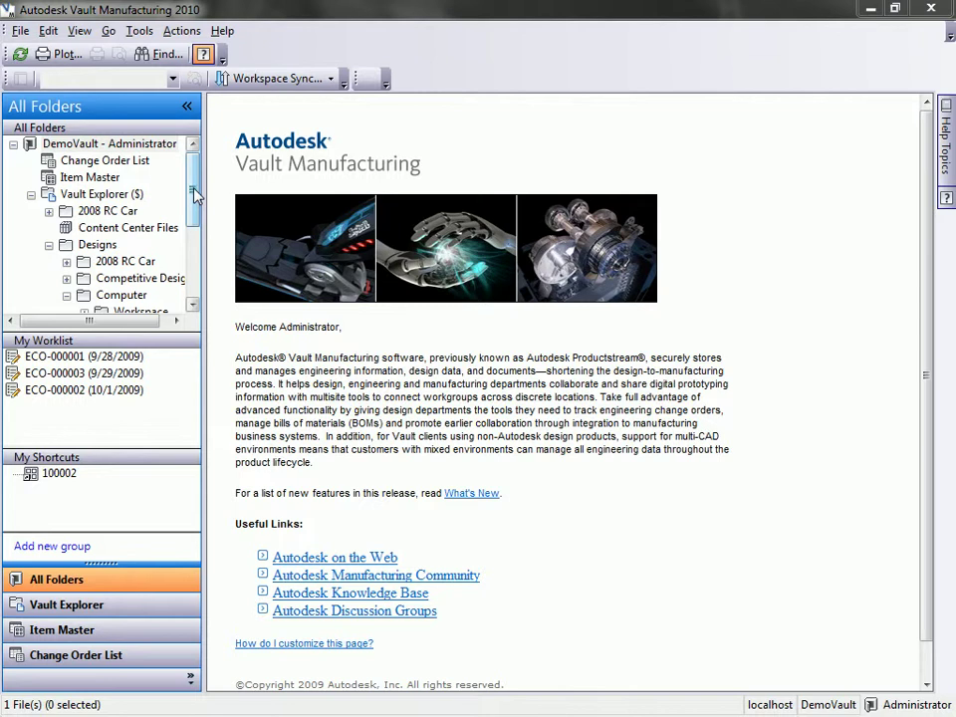
# - Open Designs > Computer > Workspace, select CPU Controller.iam and scroll through its properties
pyautogui.click(96, 244)
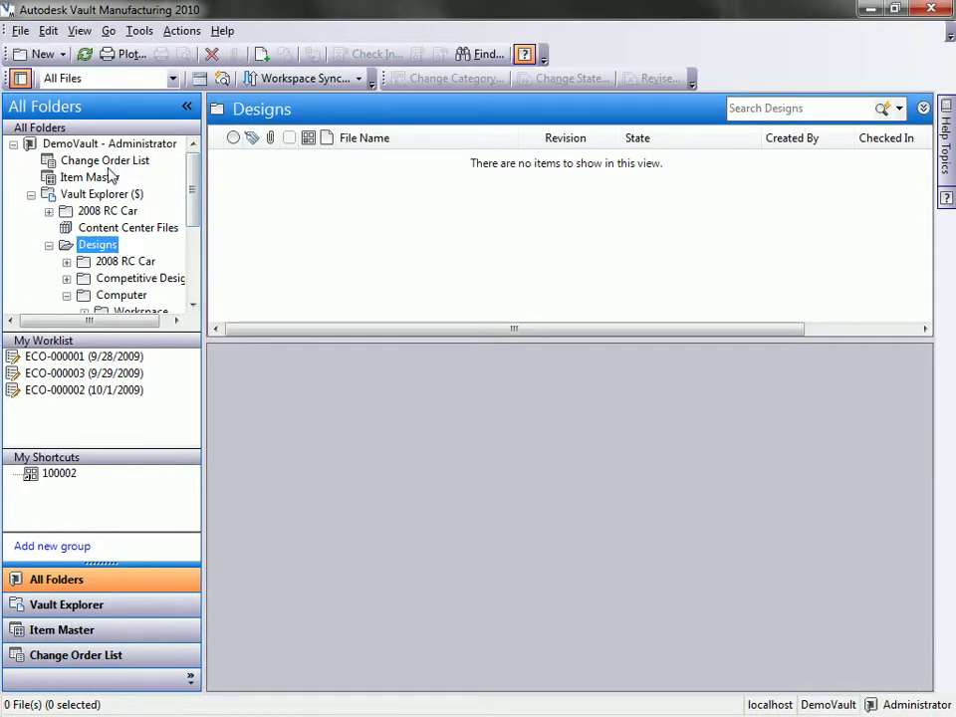
pyautogui.click(124, 295)
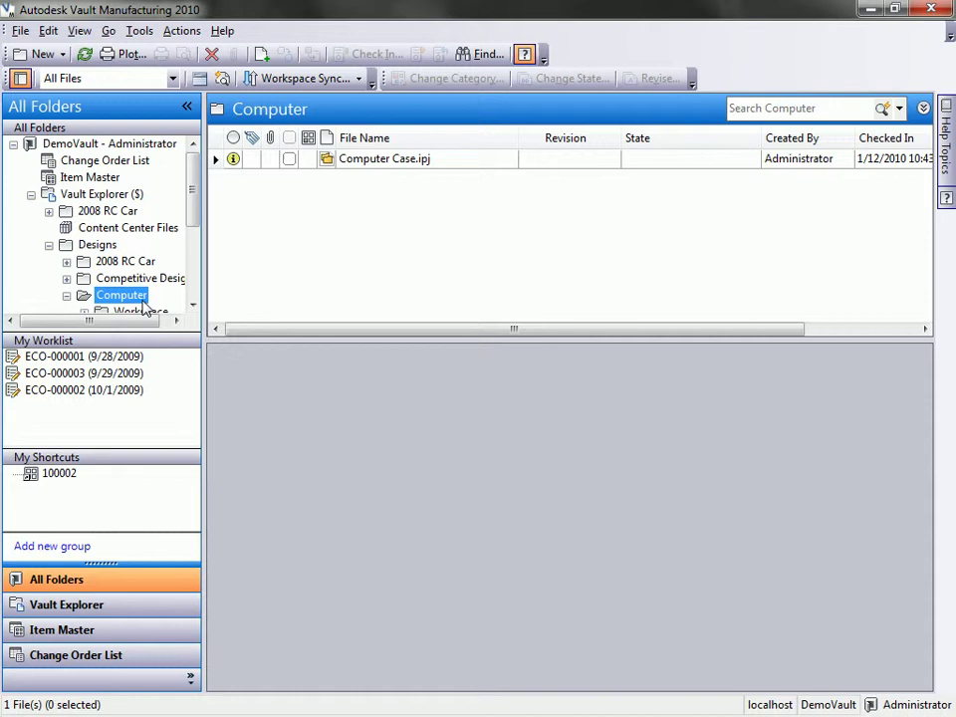
pyautogui.click(193, 305)
pyautogui.click(140, 295)
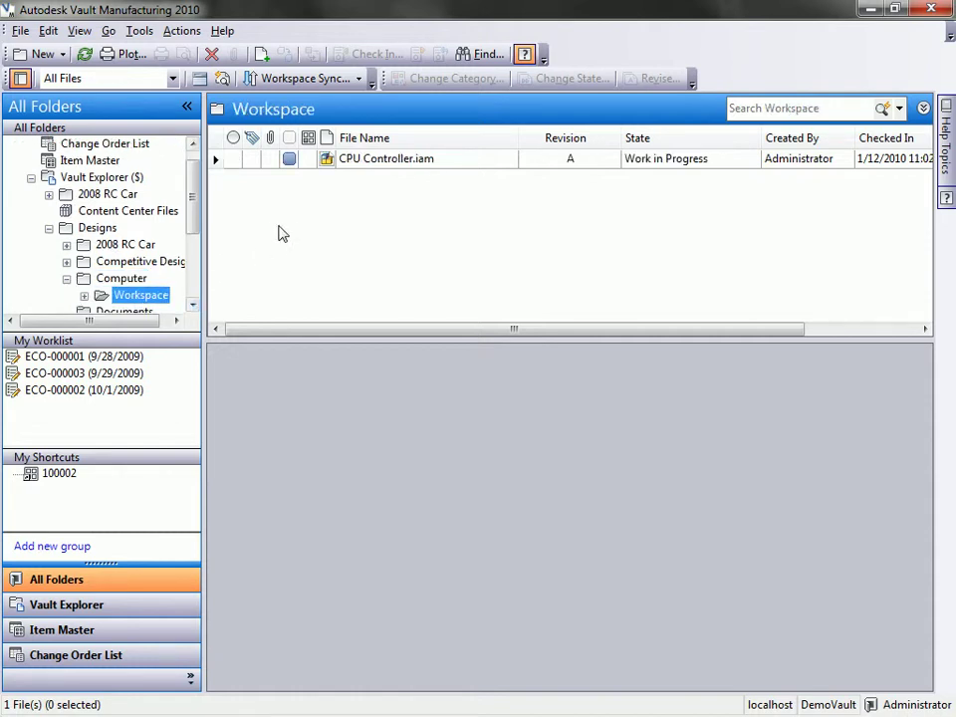
pyautogui.click(395, 162)
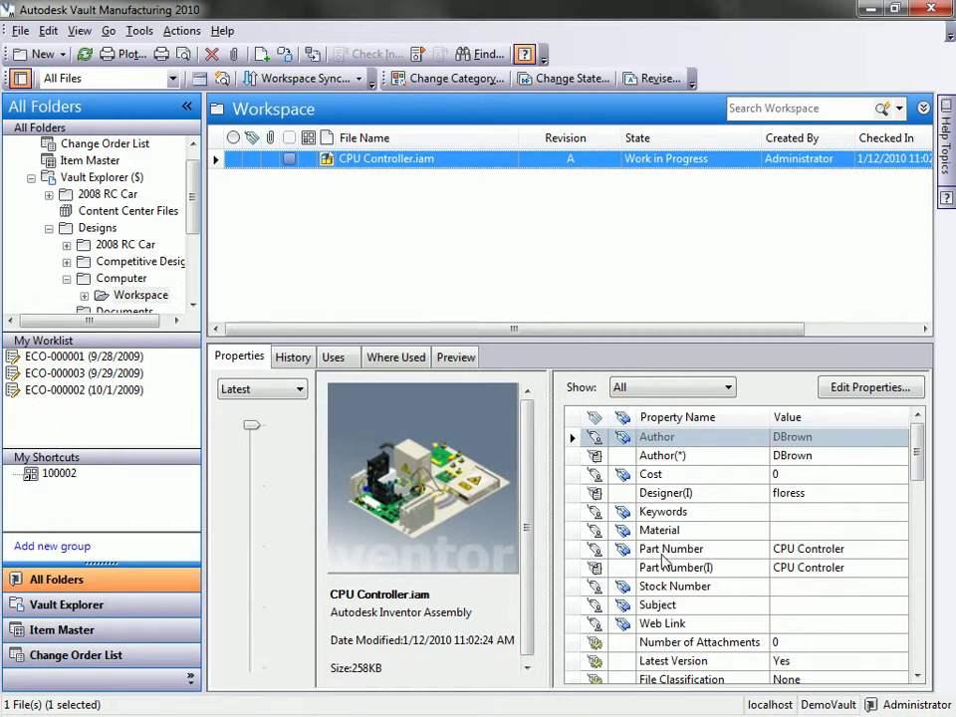
pyautogui.moveTo(917, 441); pyautogui.dragTo(911, 548)
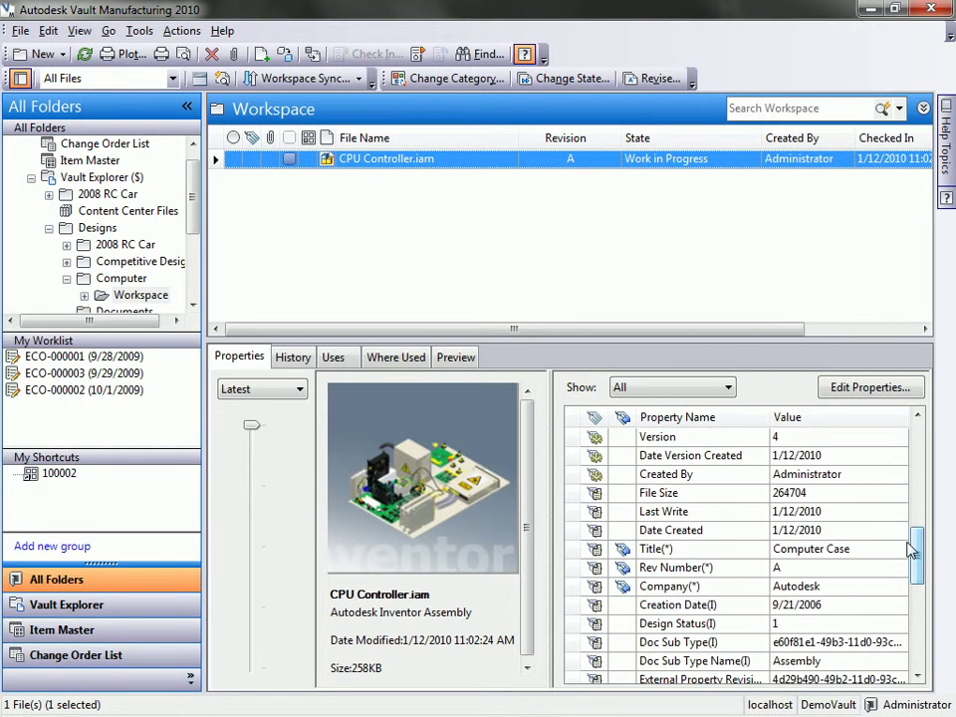
# - Review the CPU Controller.iam History tab showing 4 versions and 1 revision
pyautogui.click(296, 359)
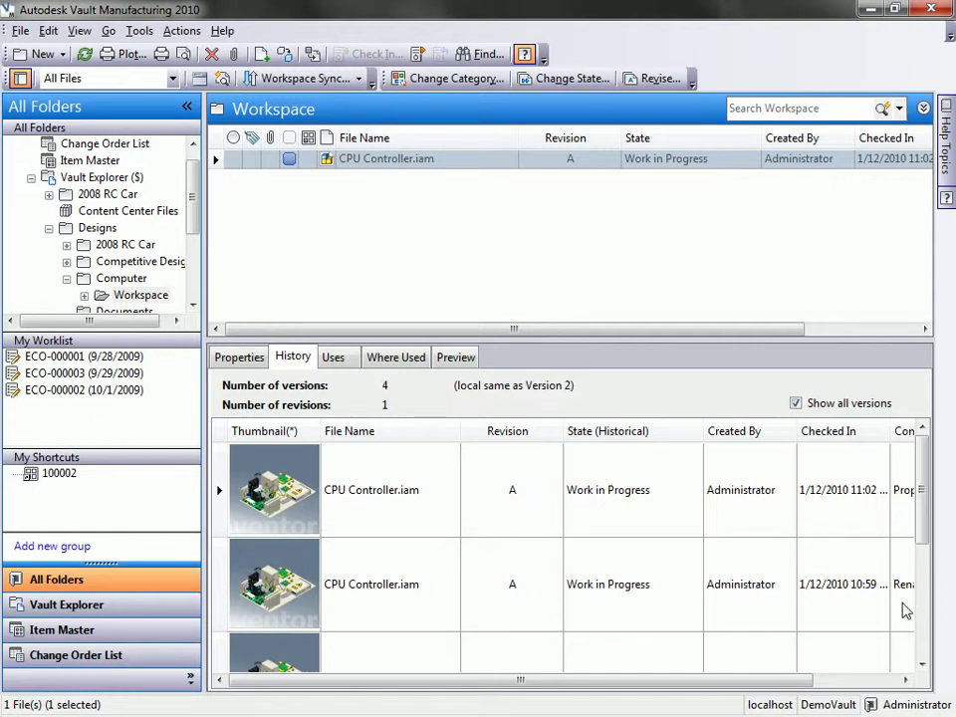
pyautogui.click(922, 663)
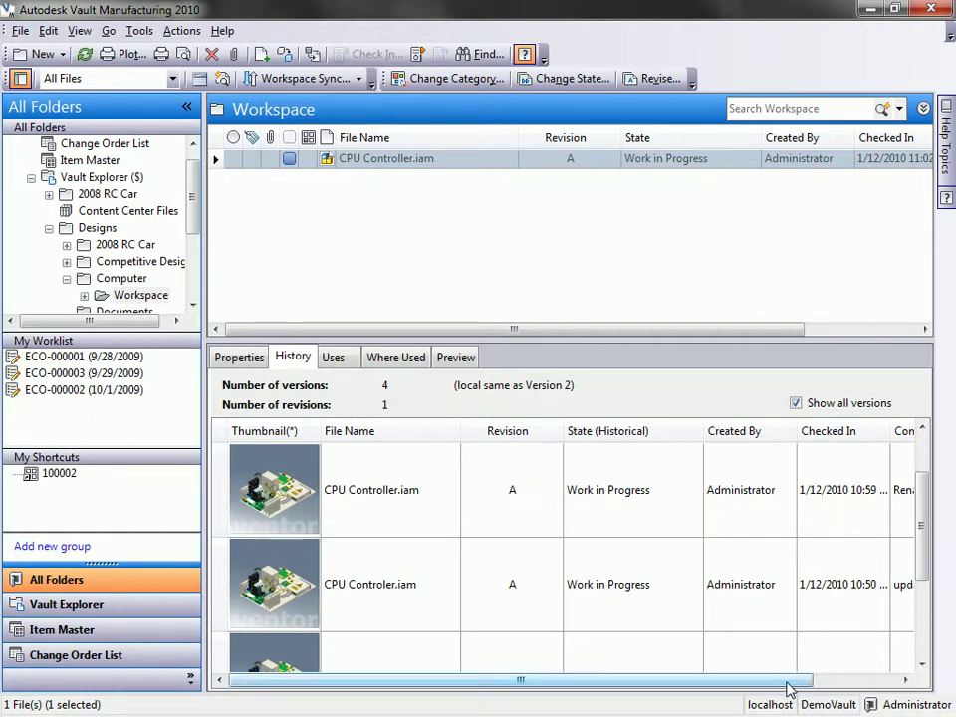
pyautogui.moveTo(794, 689); pyautogui.dragTo(875, 687)
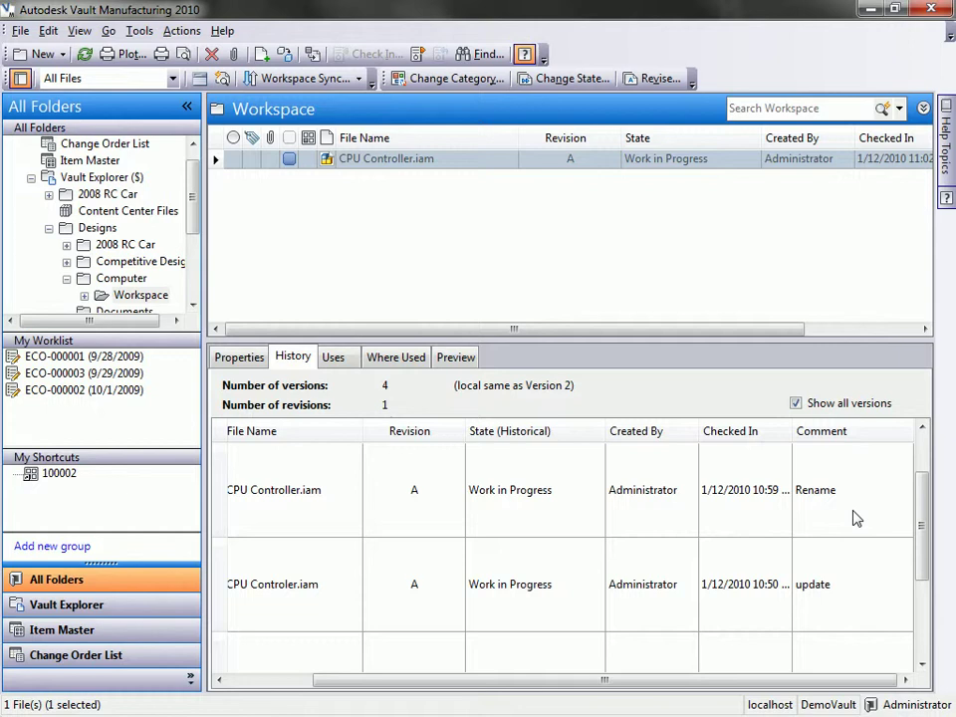
pyautogui.moveTo(782, 683); pyautogui.dragTo(620, 685)
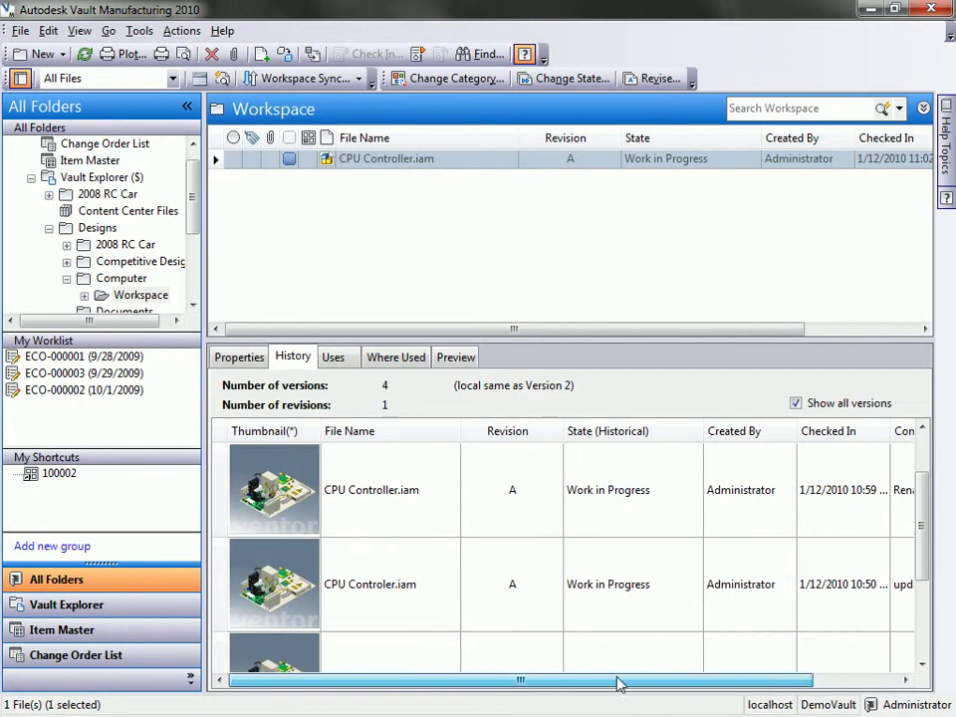
# - Browse the Uses tree, collapsing PC Case, ControlBOX and Power Supply, then return to Properties
pyautogui.click(332, 358)
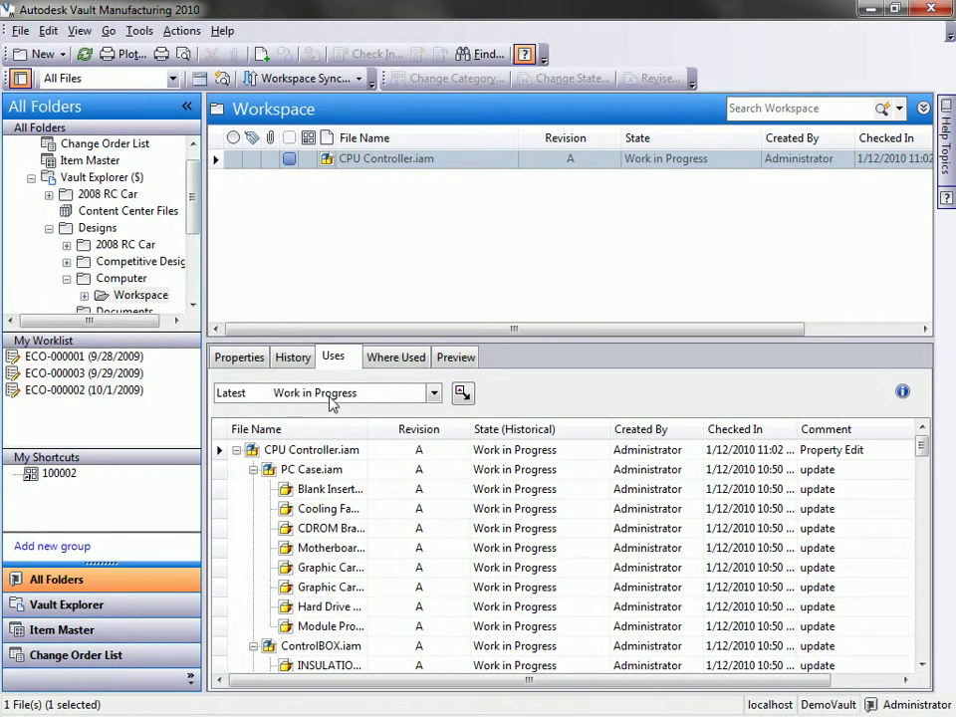
pyautogui.click(285, 453)
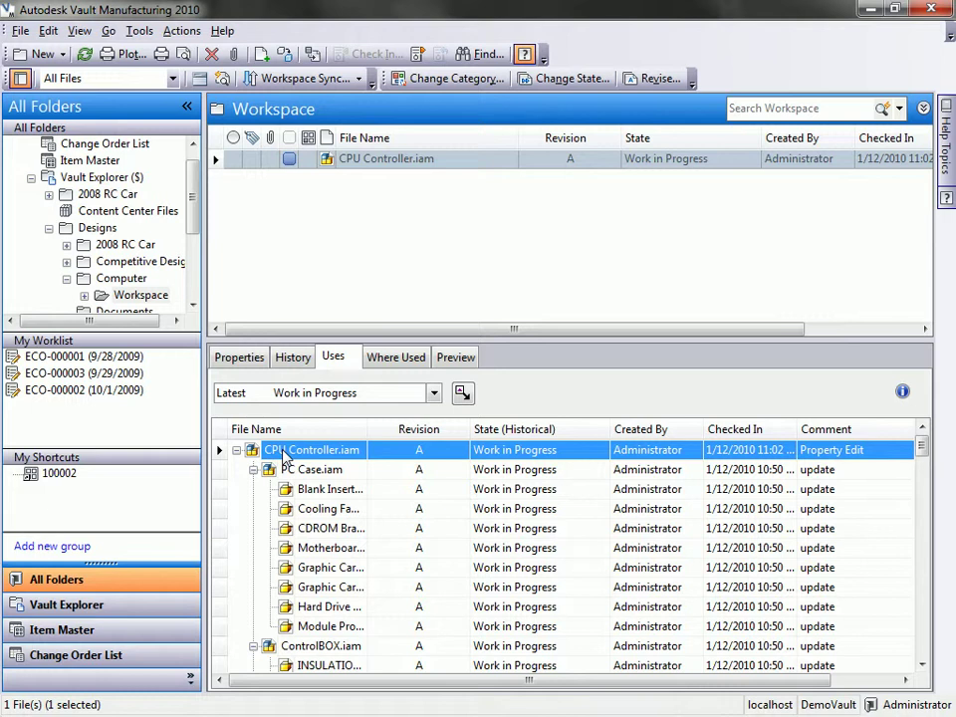
pyautogui.click(253, 469)
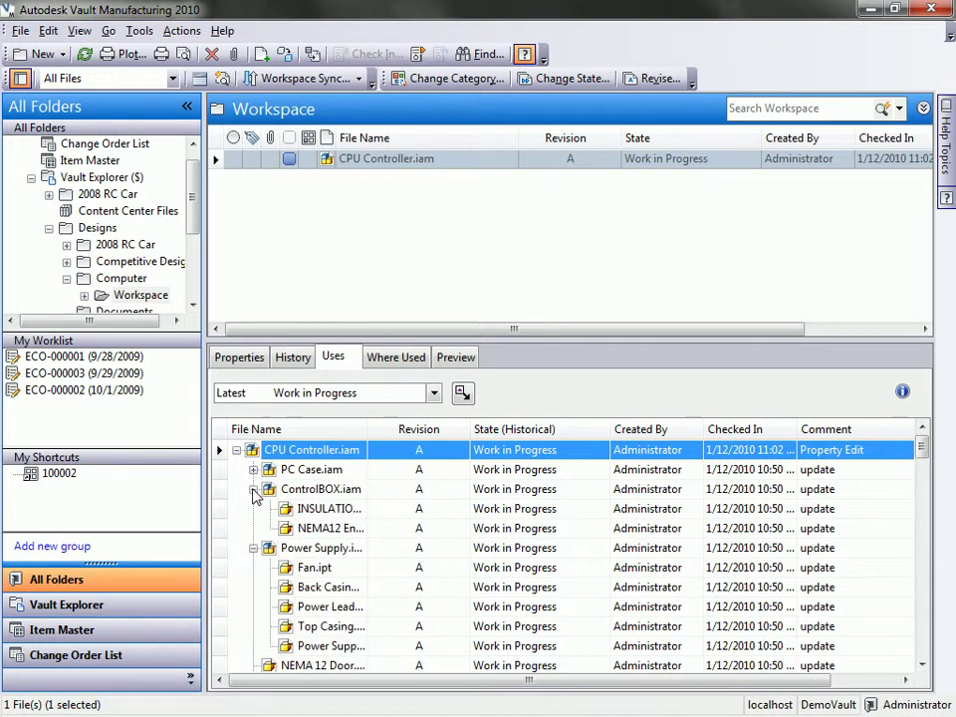
pyautogui.click(253, 489)
pyautogui.click(253, 509)
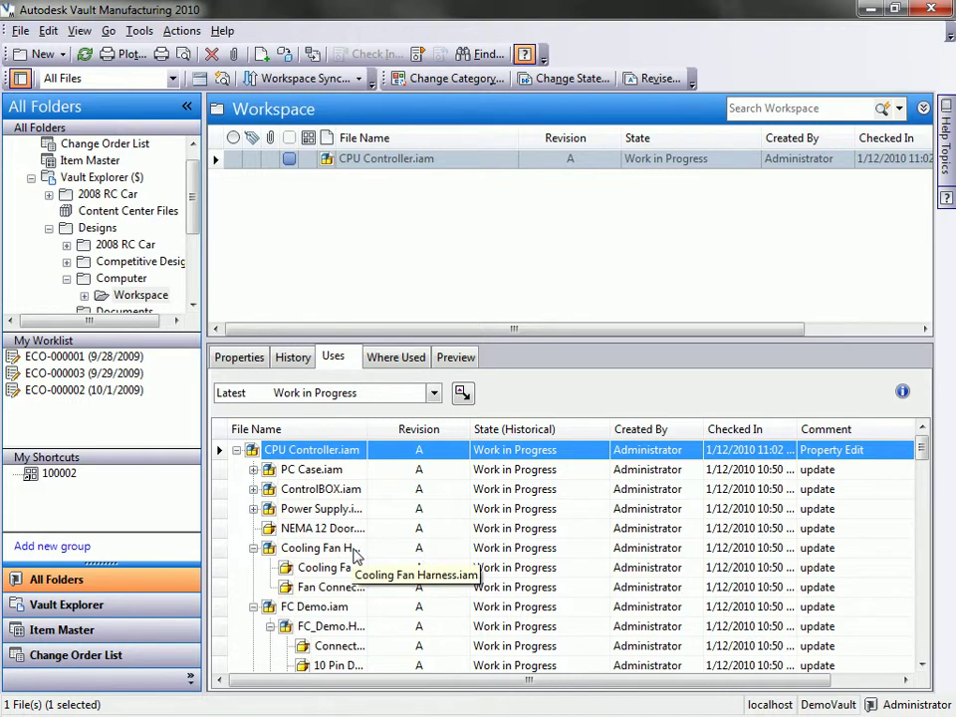
pyautogui.click(455, 357)
pyautogui.click(256, 360)
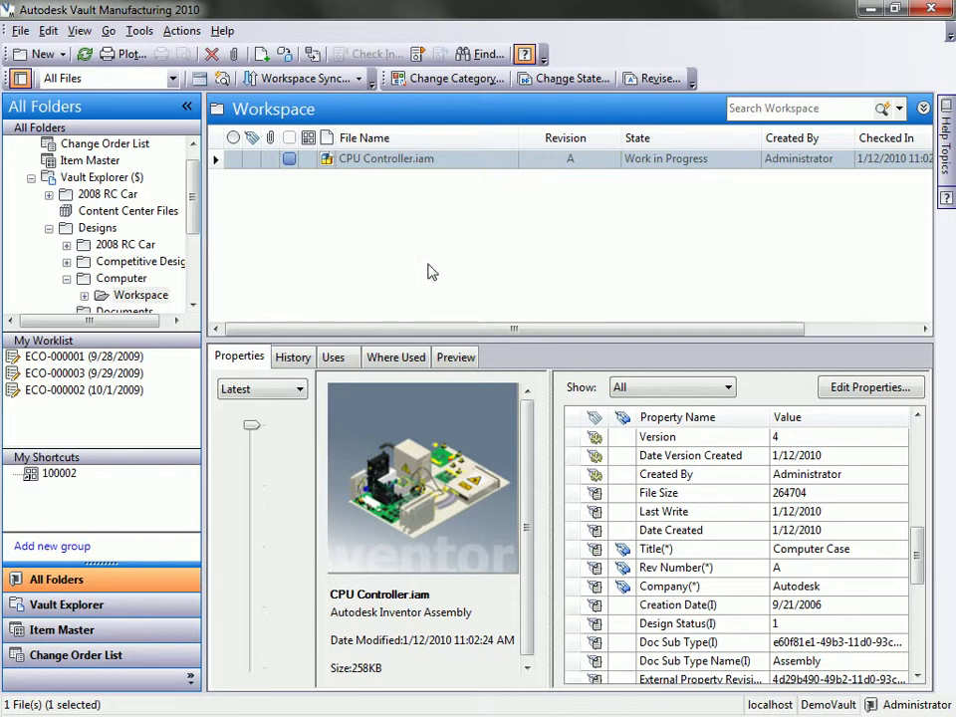
# - Search the Workspace folder for 'coil', which finds nothing
pyautogui.click(793, 107)
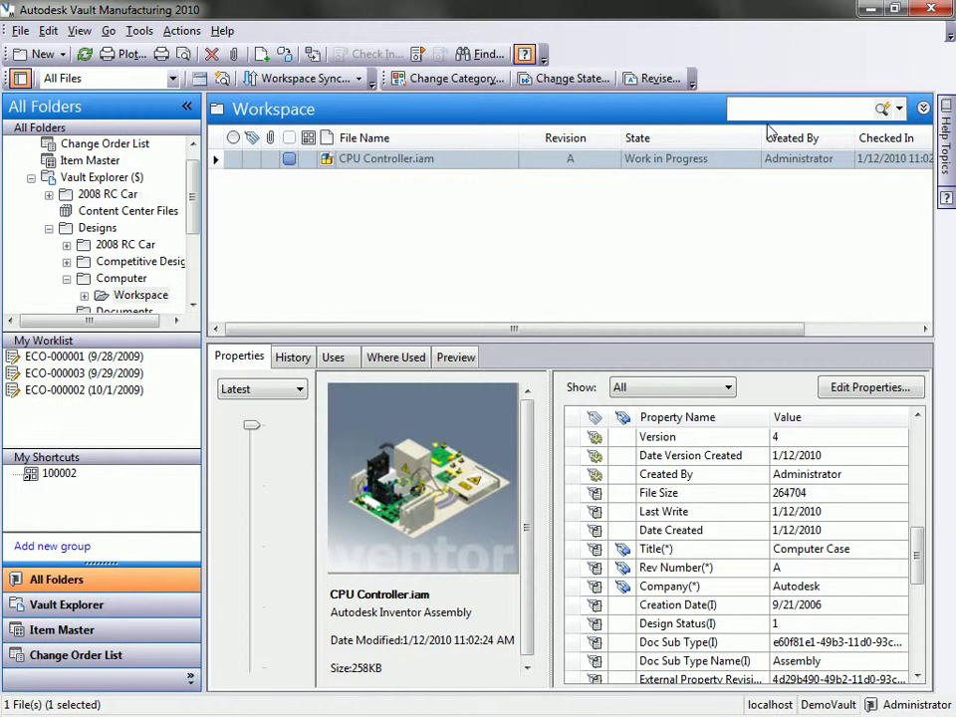
pyautogui.write('coil')
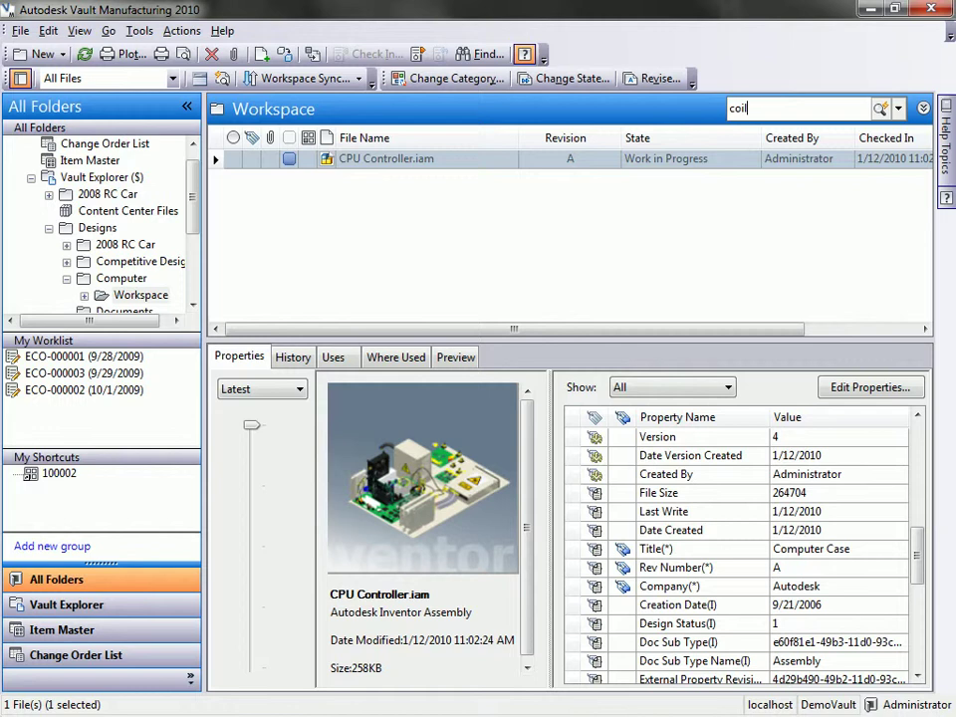
pyautogui.press('Return')
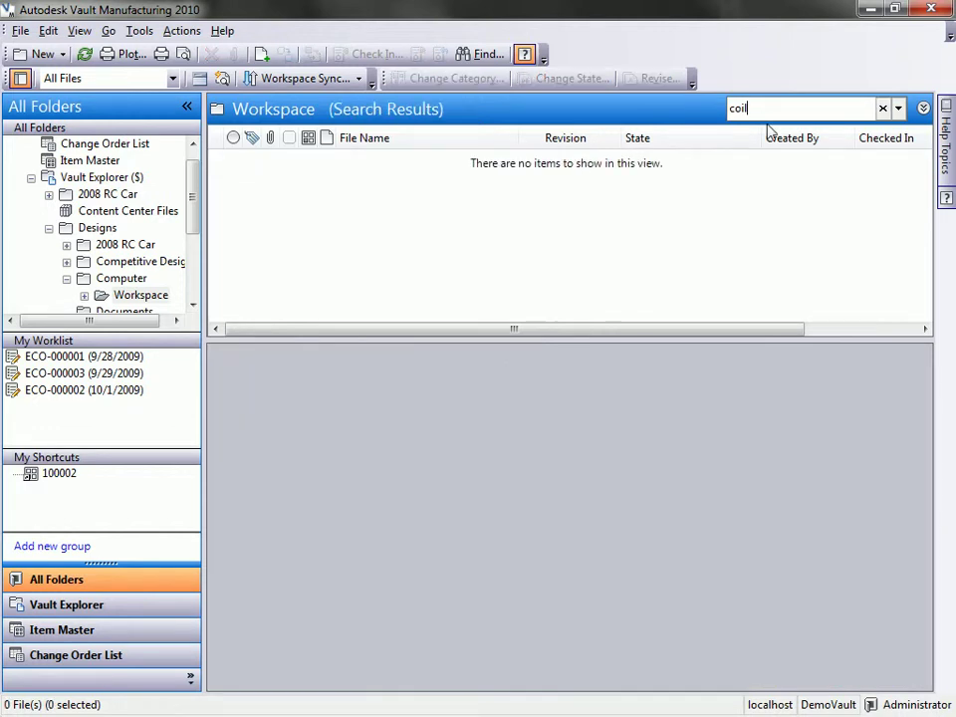
# - Search all of Vault Explorer ($) for 'coil', listing three matching files
pyautogui.scroll(1, 147, 119)
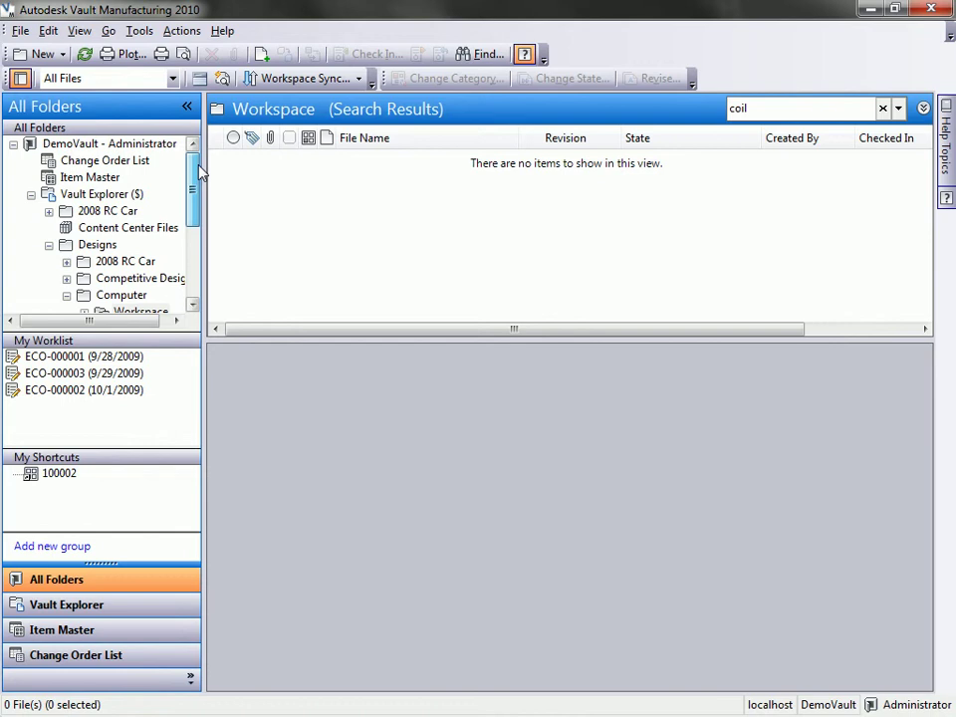
pyautogui.click(119, 144)
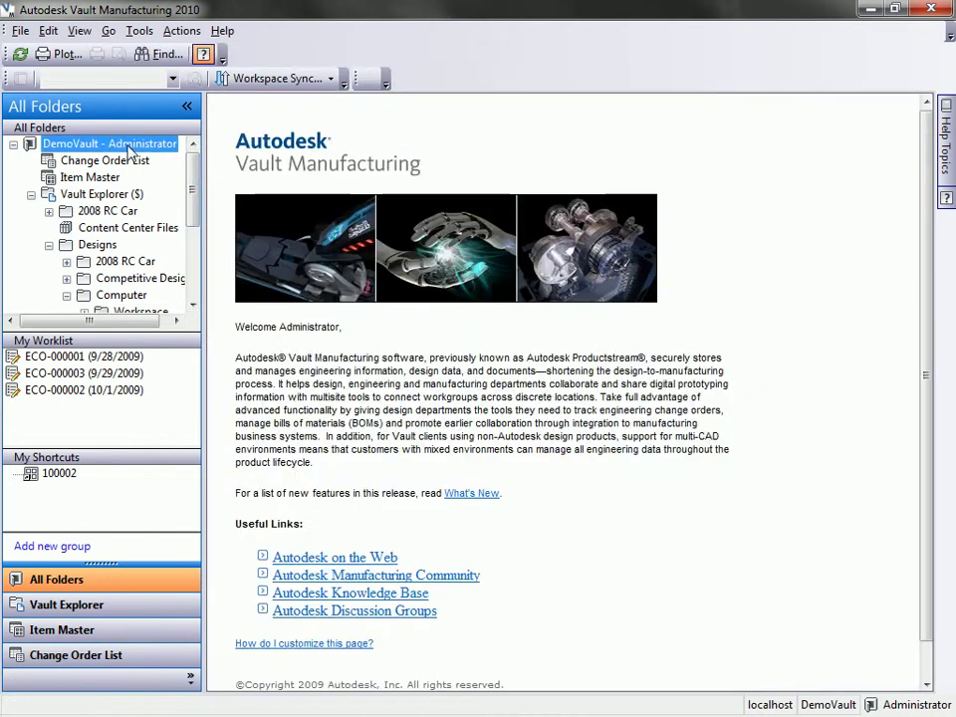
pyautogui.click(100, 194)
pyautogui.click(835, 111)
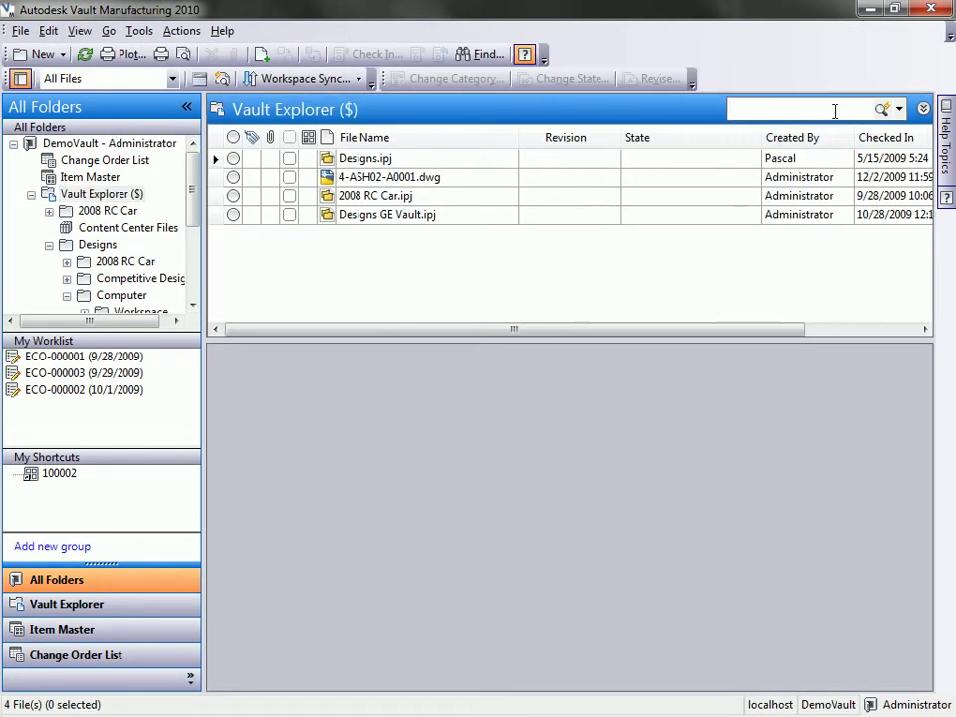
pyautogui.write('coil')
pyautogui.press('Return')
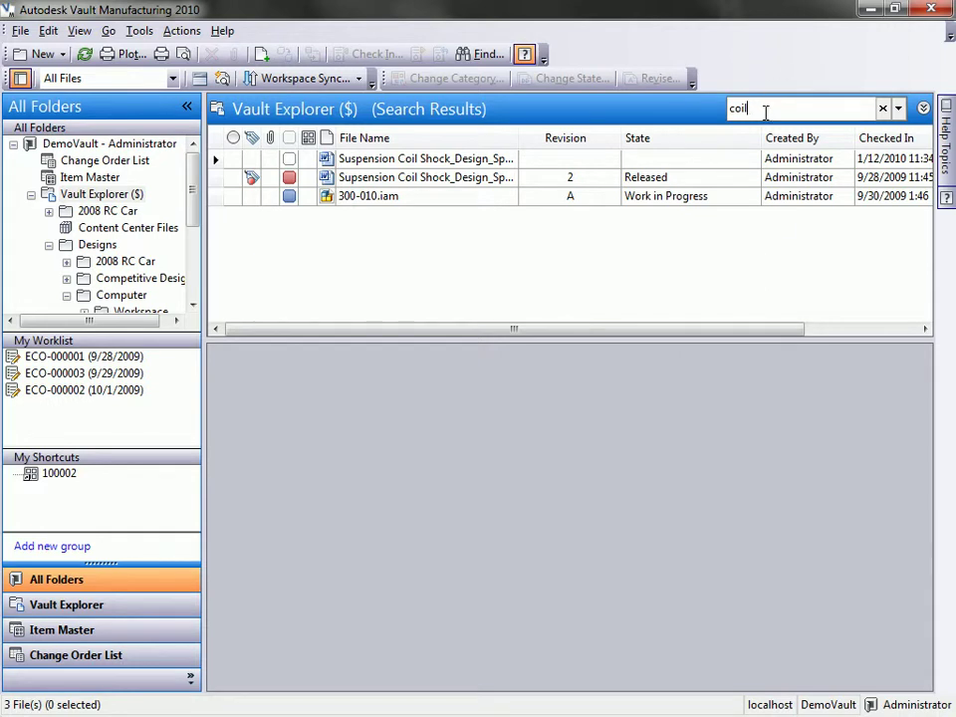
# - Preview 300-010.iam in 3D and orbit the shock model to a tilted view
pyautogui.click(406, 202)
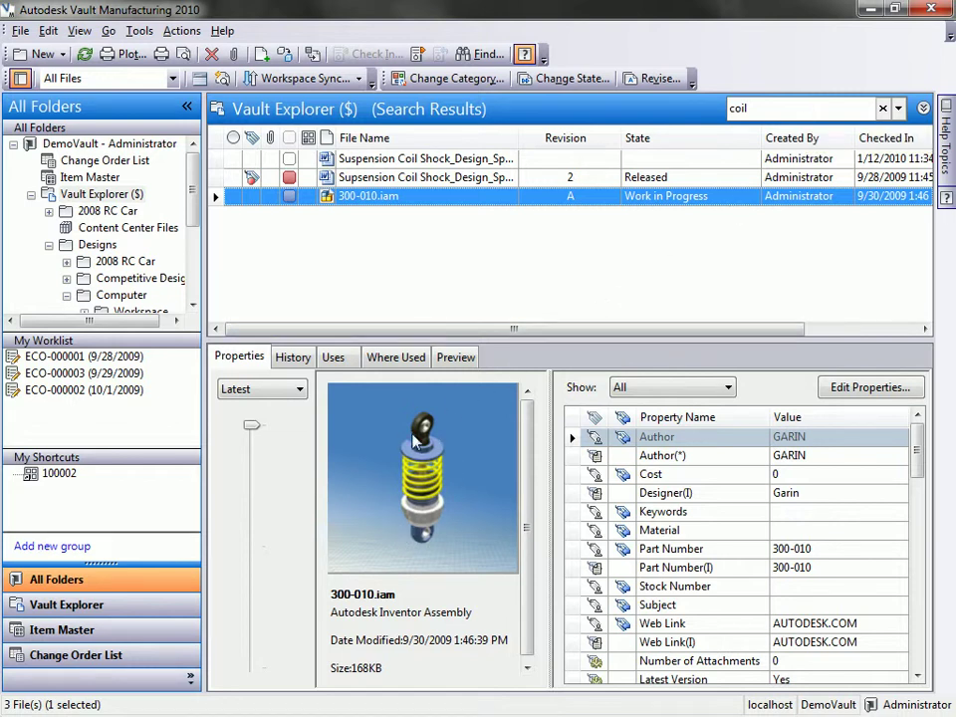
pyautogui.click(453, 358)
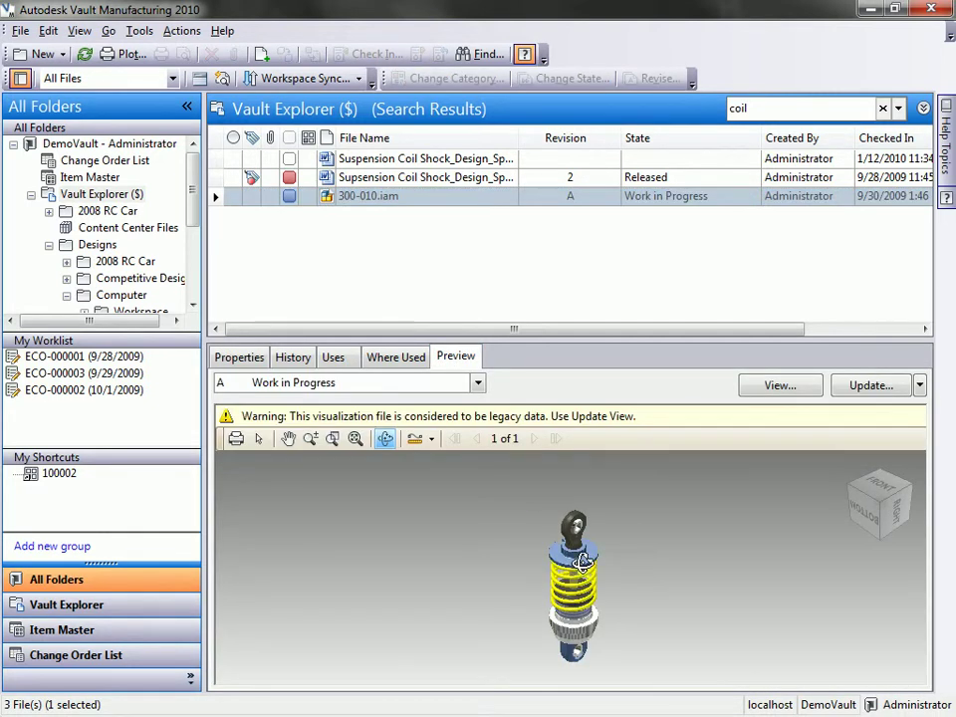
pyautogui.moveTo(514, 501); pyautogui.dragTo(587, 565)
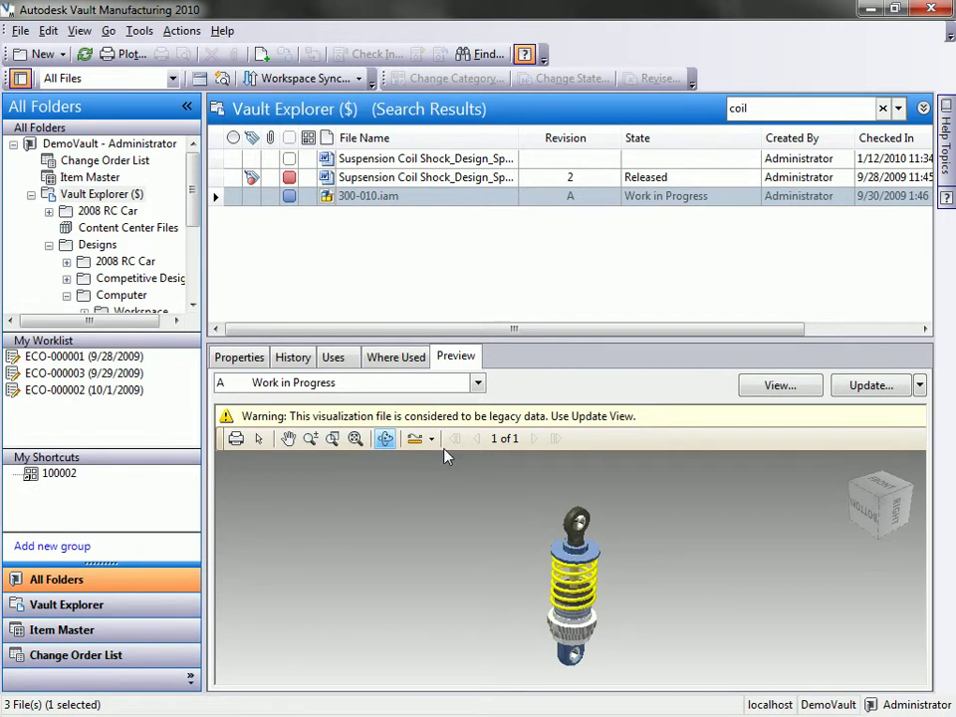
pyautogui.scroll(5, 625, 541)
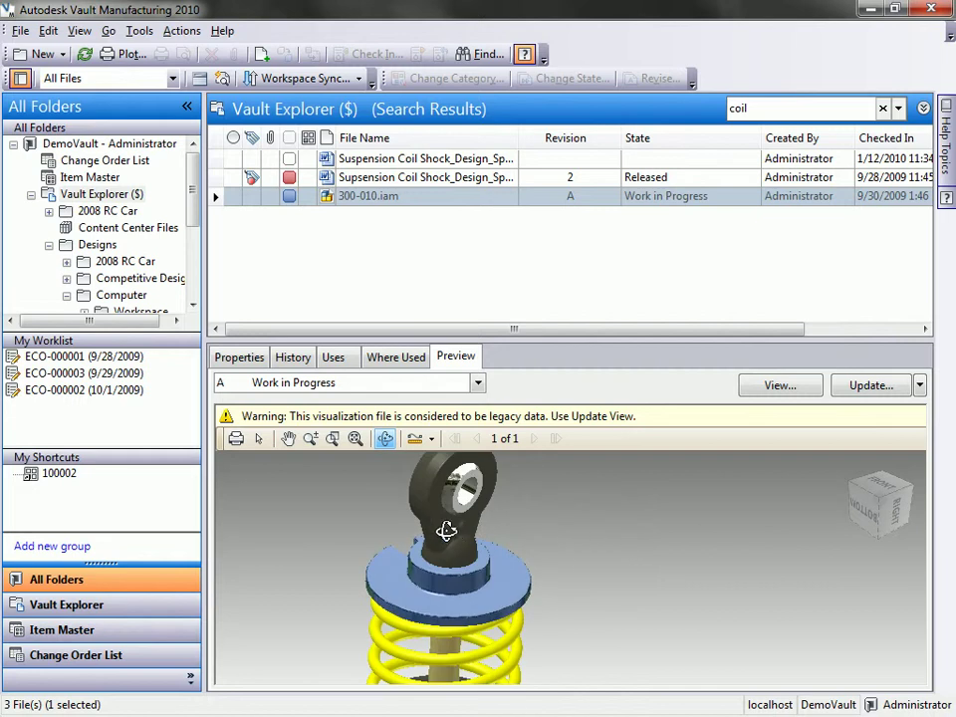
pyautogui.scroll(-2, 598, 613)
# - Measure the eyelet hole (D 3.17 mm) and top disk (R 8.19 mm) with Length/Radius
pyautogui.click(433, 440)
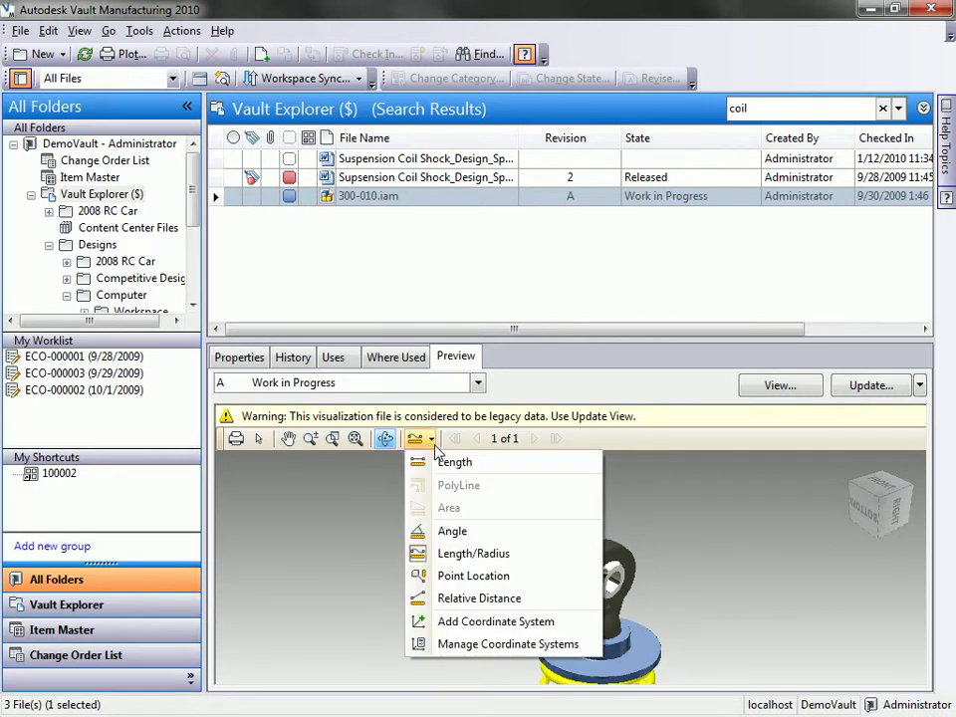
pyautogui.click(461, 554)
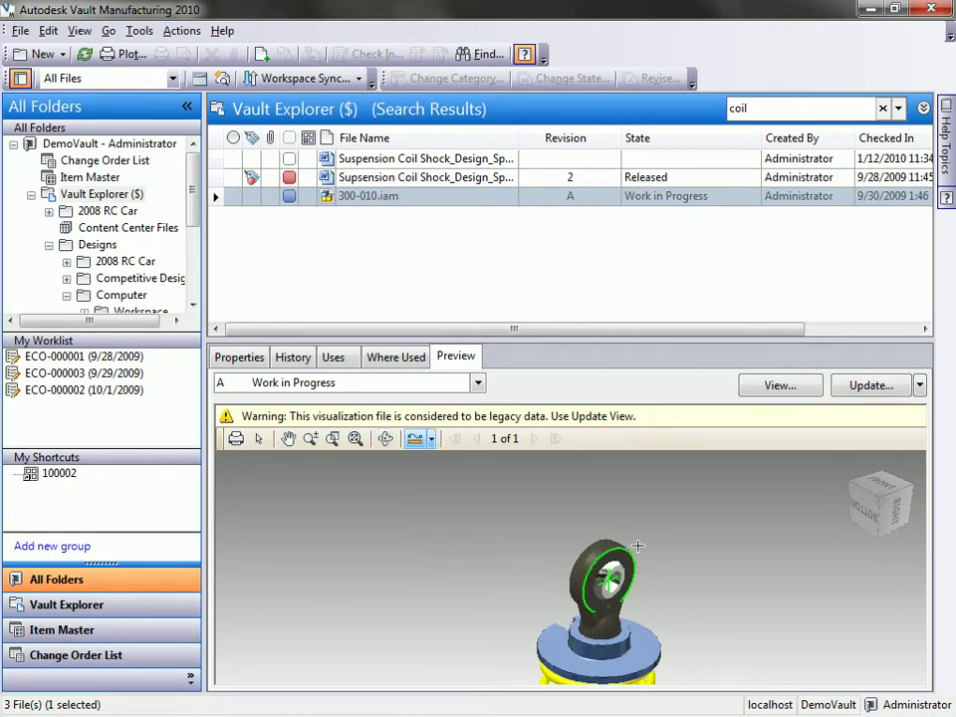
pyautogui.click(619, 565)
pyautogui.click(649, 509)
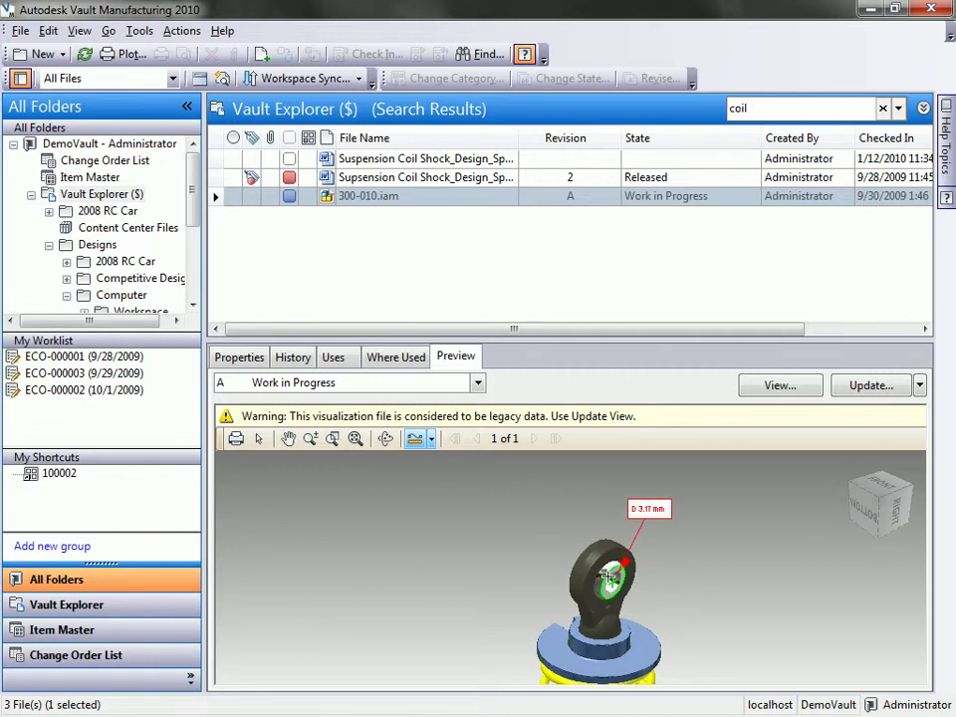
pyautogui.moveTo(572, 543); pyautogui.dragTo(527, 487, button='middle')
pyautogui.click(489, 586)
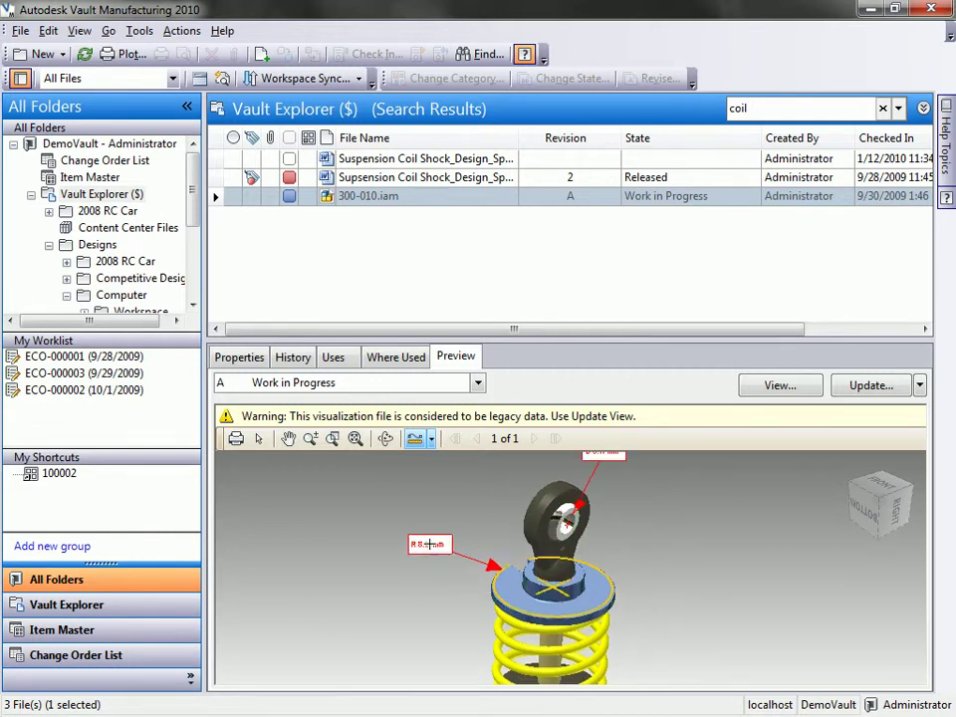
pyautogui.click(450, 536)
pyautogui.moveTo(459, 506); pyautogui.dragTo(464, 564, button='middle')
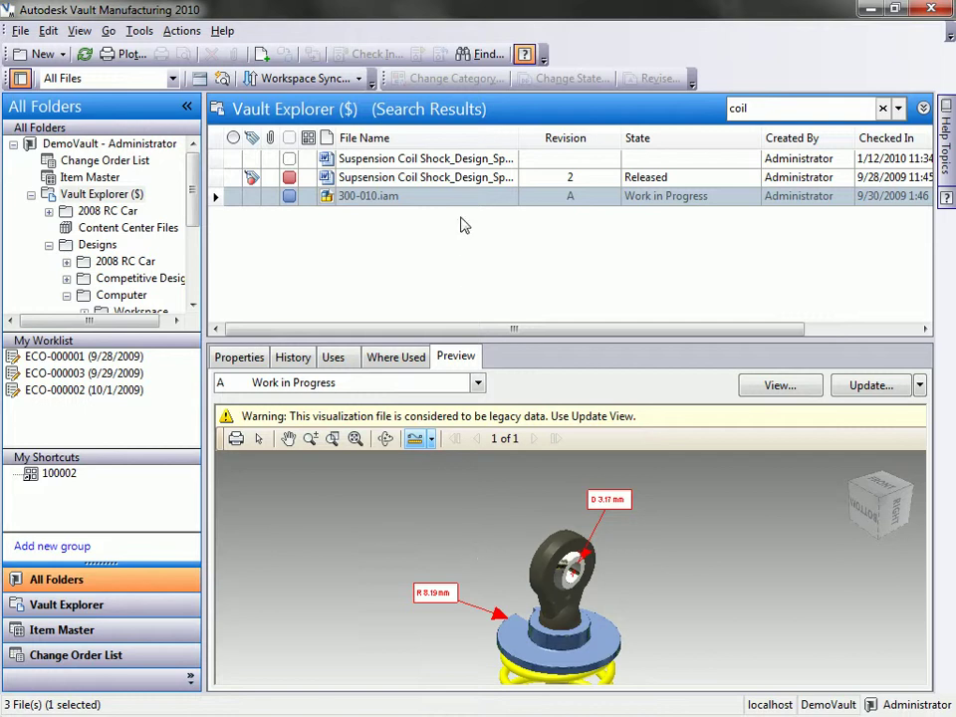
# - Review the properties and history of the first coil shock design specification file
pyautogui.click(428, 158)
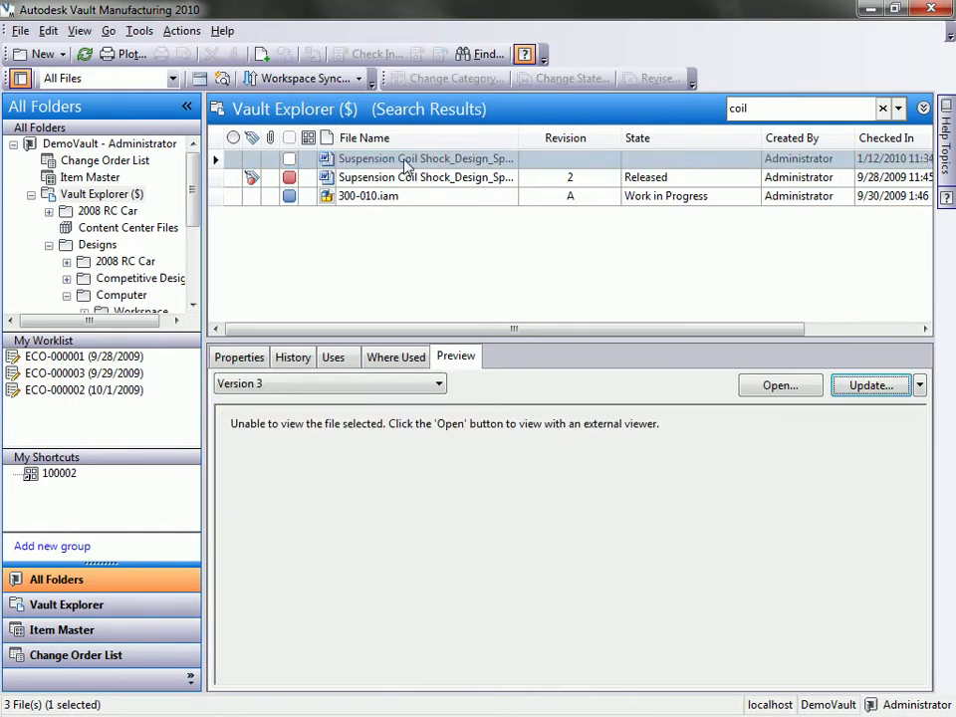
pyautogui.click(249, 361)
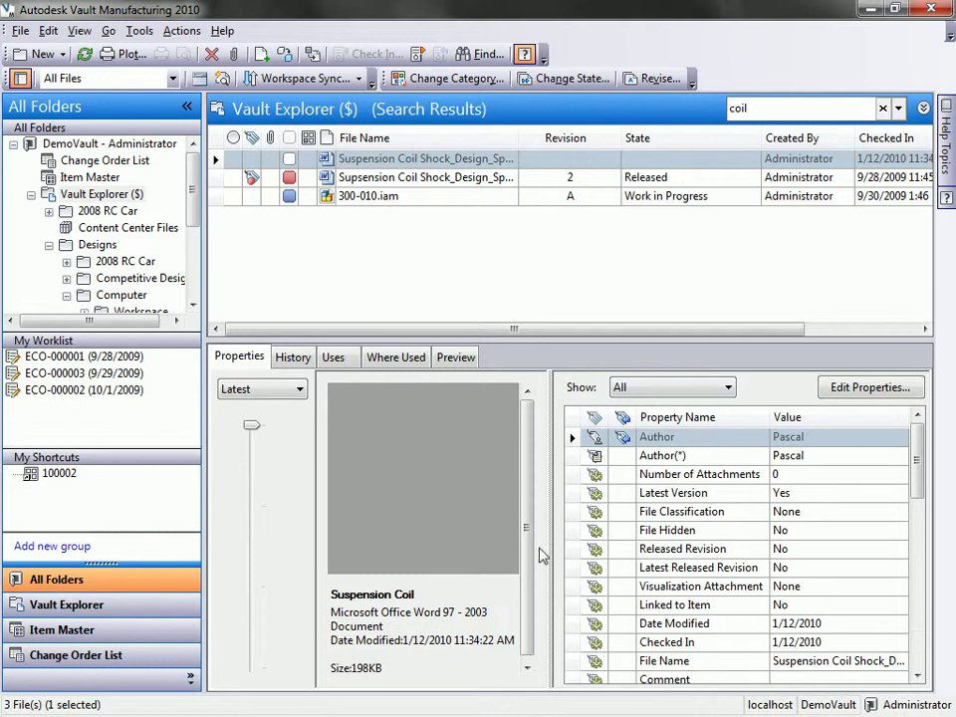
pyautogui.click(282, 359)
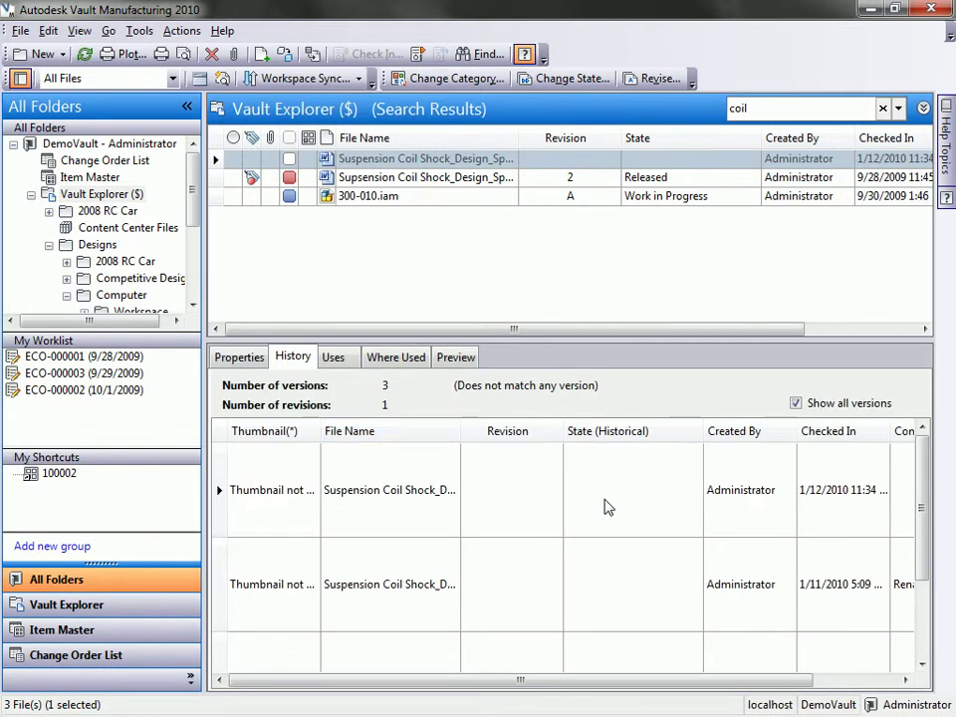
# - Open the specification document in Word without checking it out
pyautogui.click(459, 163)
pyautogui.rightClick(463, 164)
pyautogui.click(482, 171)
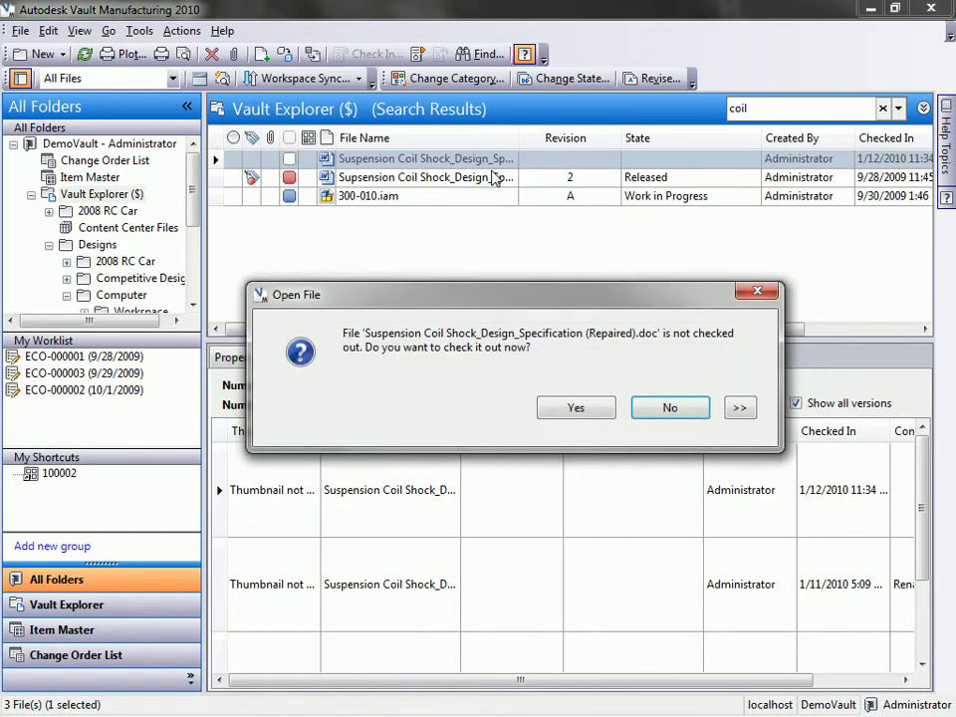
pyautogui.click(669, 409)
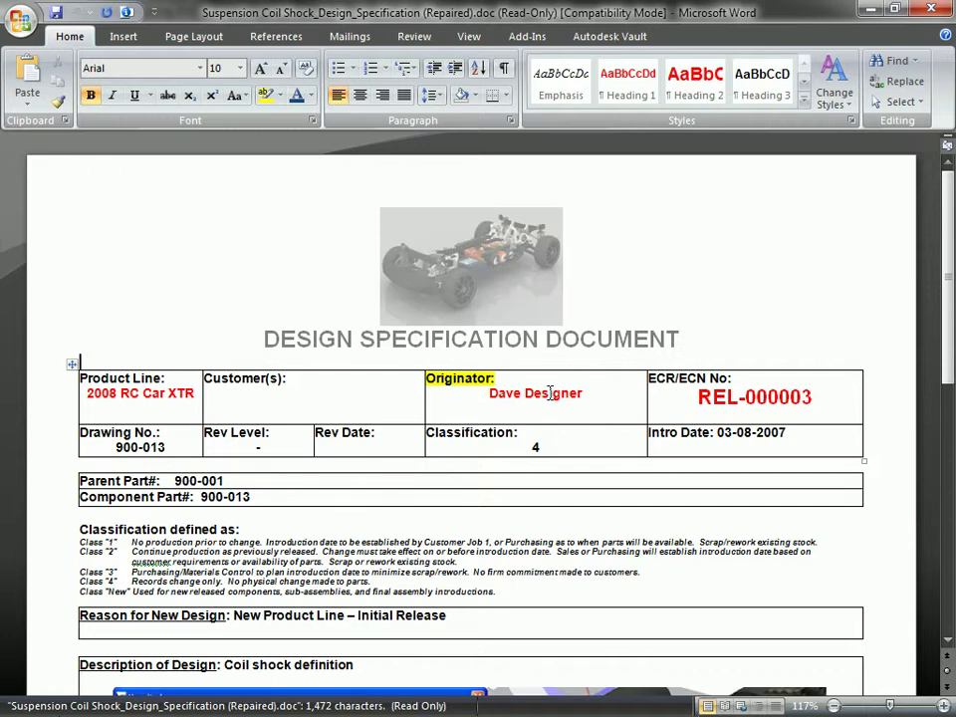
# - Scroll through the specification document, view the Autodesk Vault ribbon tab, then minimize Word
pyautogui.scroll(-4, 551, 393)
pyautogui.scroll(-5, 550, 394)
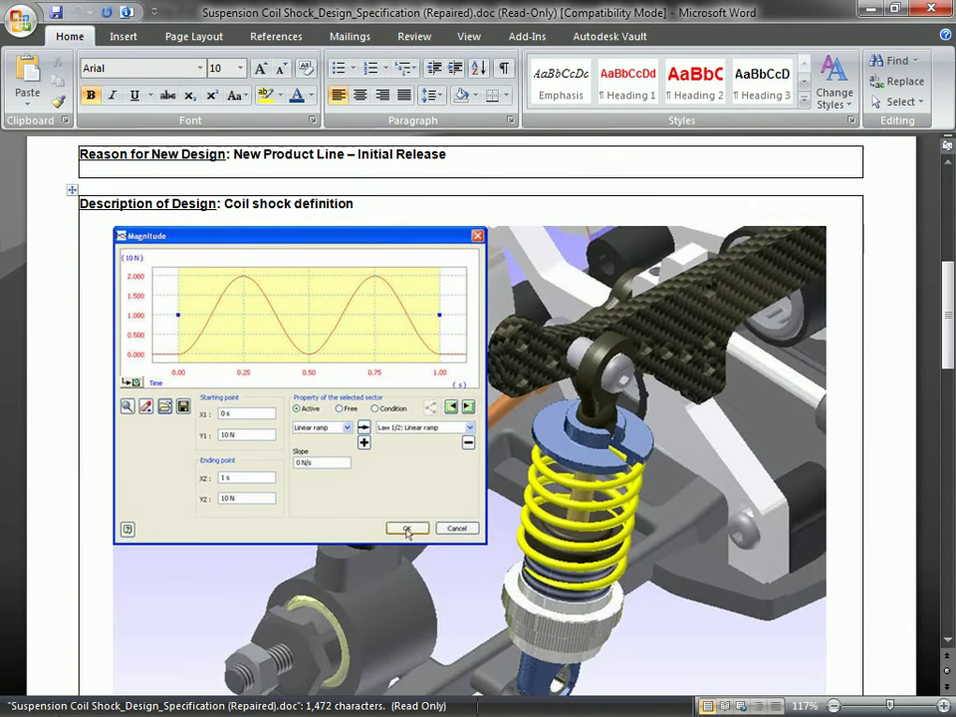
pyautogui.scroll(-1, 468, 419)
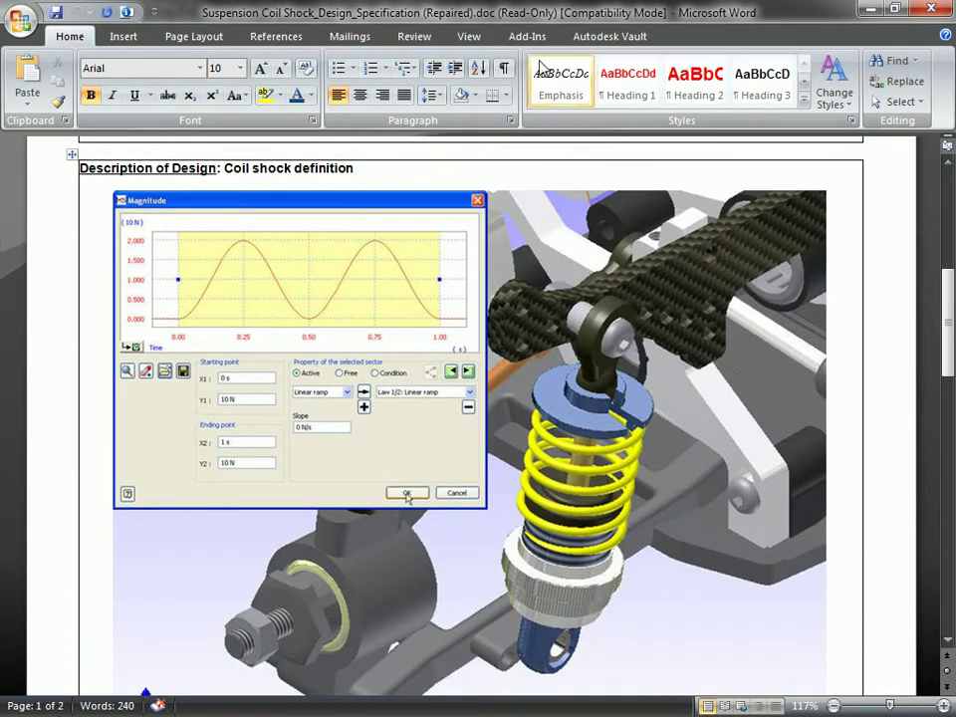
pyautogui.click(601, 40)
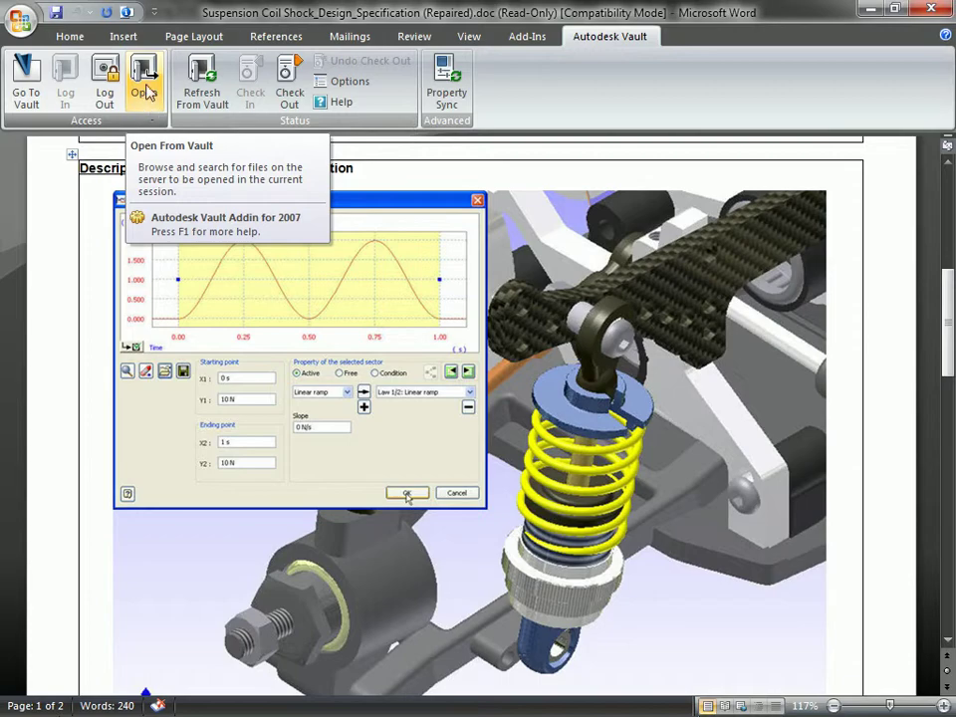
pyautogui.click(868, 10)
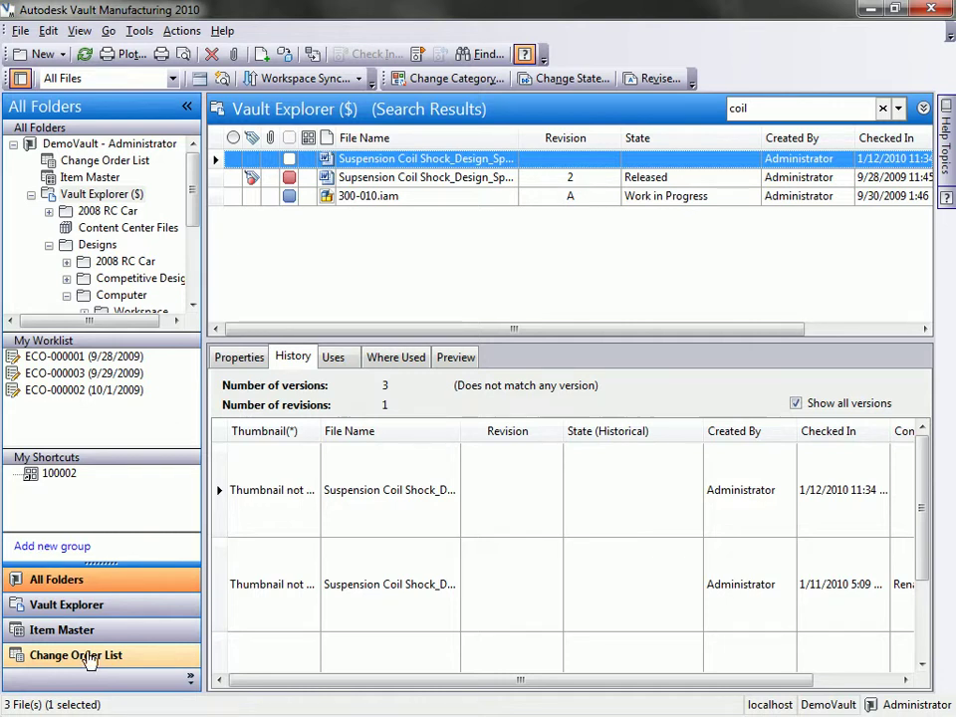
# - Switch to the Item Master, enlarge the item list, and show item 20-022's General details
pyautogui.click(61, 631)
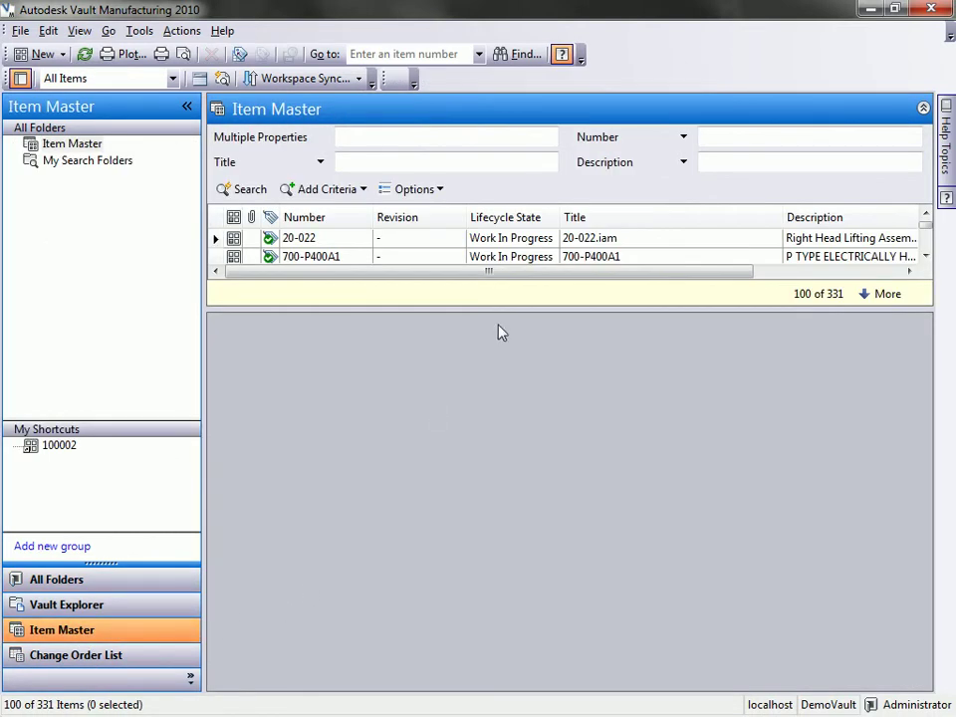
pyautogui.moveTo(513, 307); pyautogui.dragTo(514, 393)
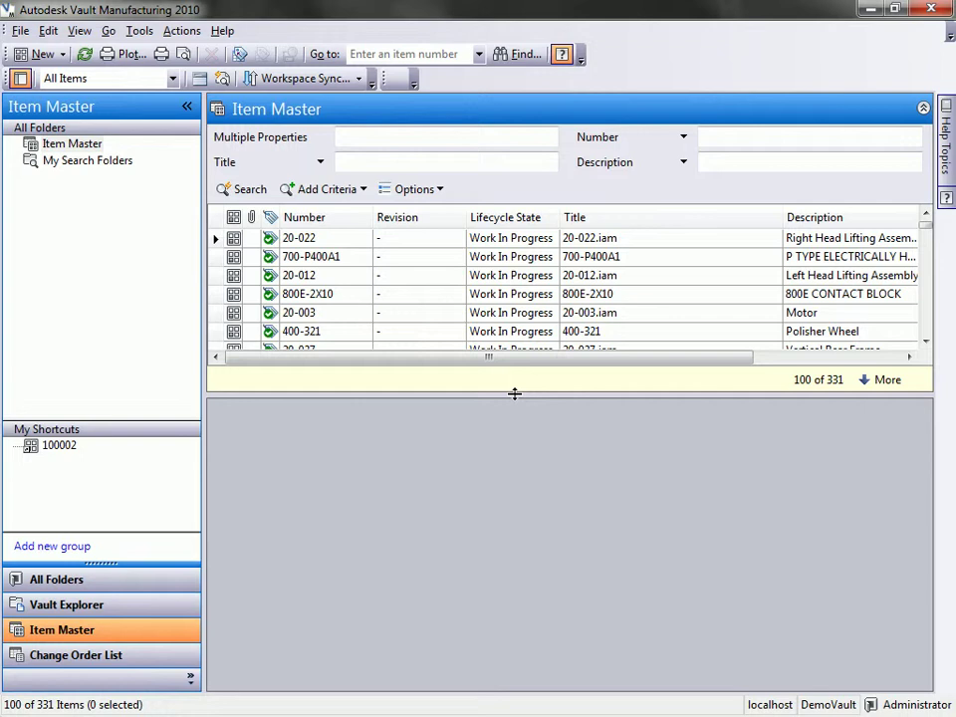
pyautogui.click(327, 239)
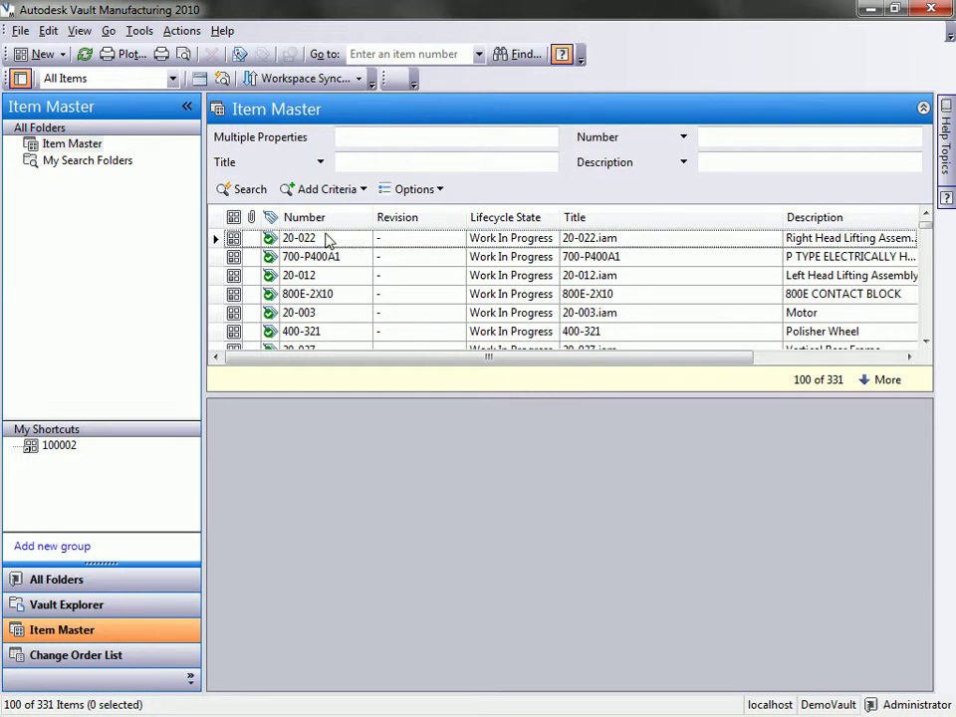
pyautogui.click(232, 412)
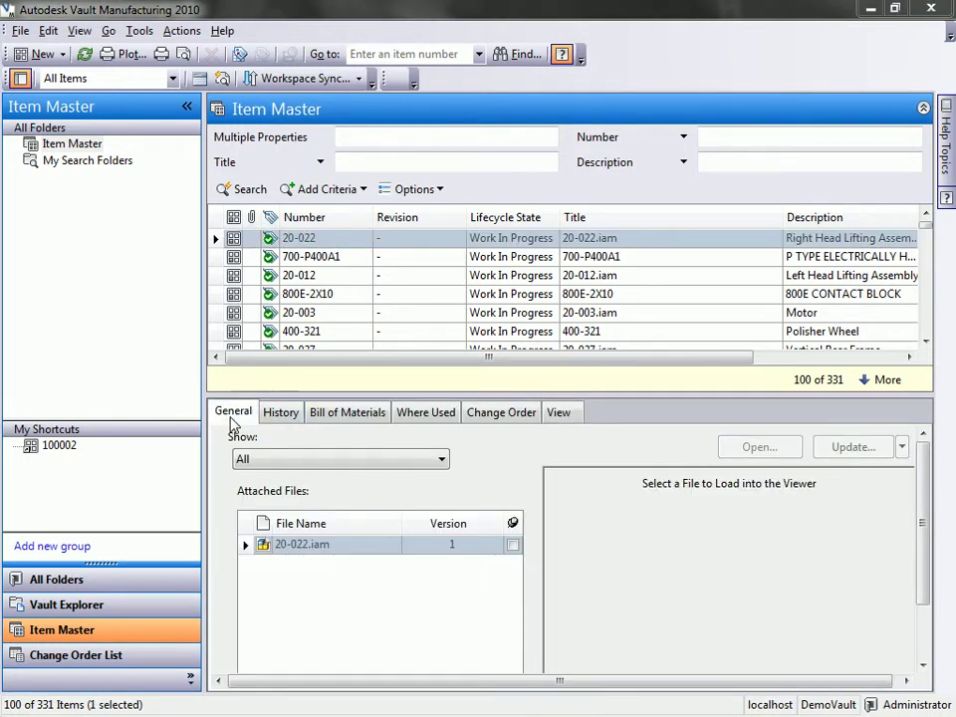
pyautogui.click(322, 237)
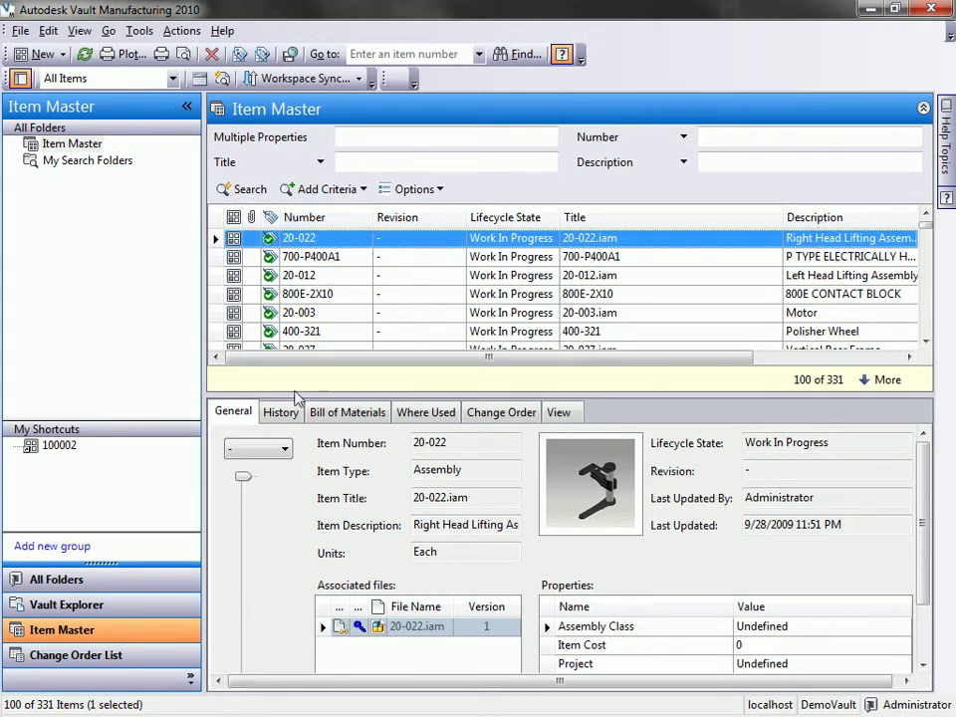
# - Load 20-022.iam in the viewer, orbit it, then show the item's Bill of Materials
pyautogui.click(326, 416)
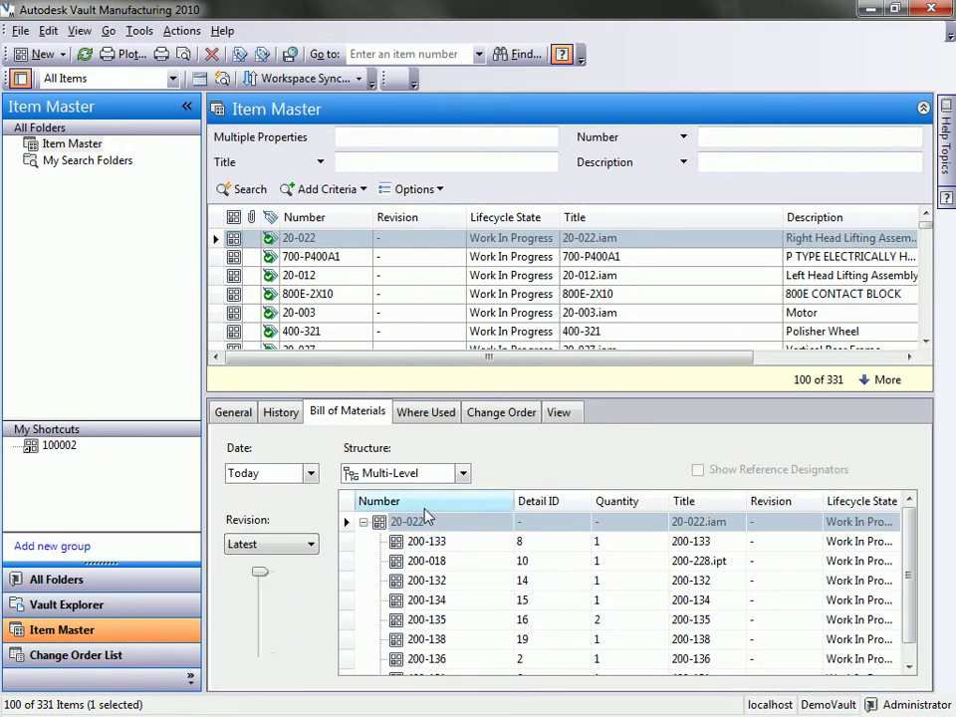
pyautogui.click(239, 416)
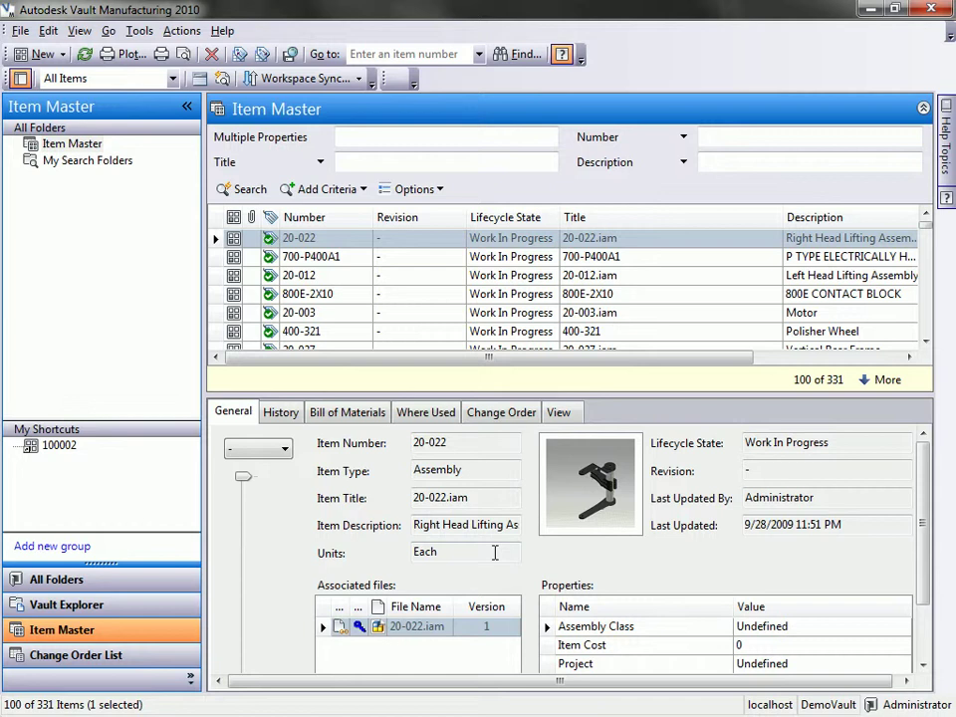
pyautogui.click(558, 413)
pyautogui.click(320, 544)
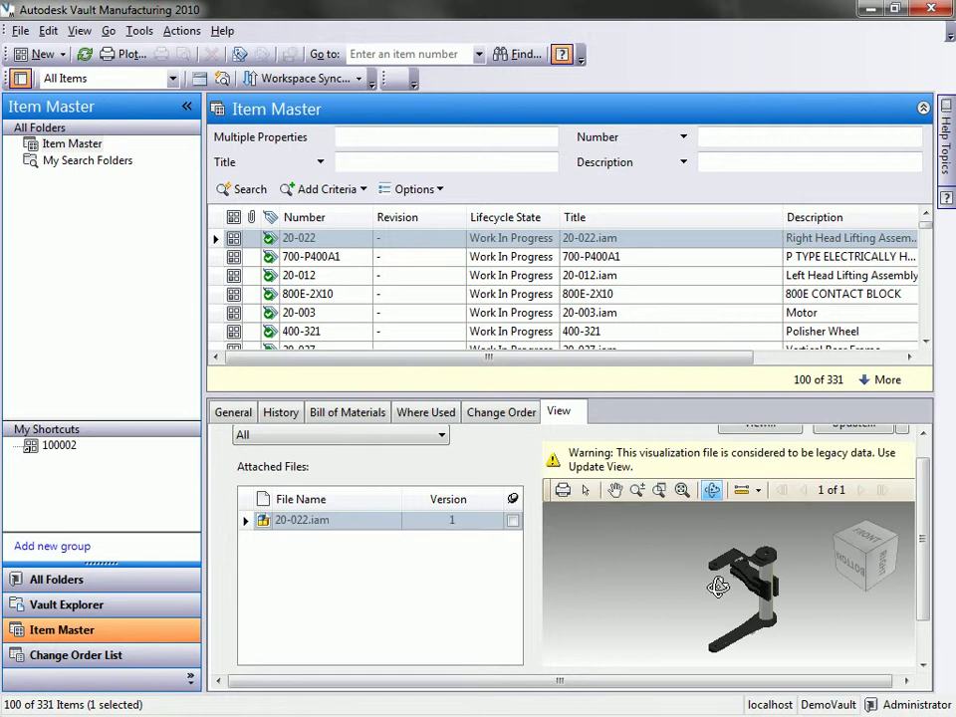
pyautogui.moveTo(721, 589); pyautogui.dragTo(561, 576)
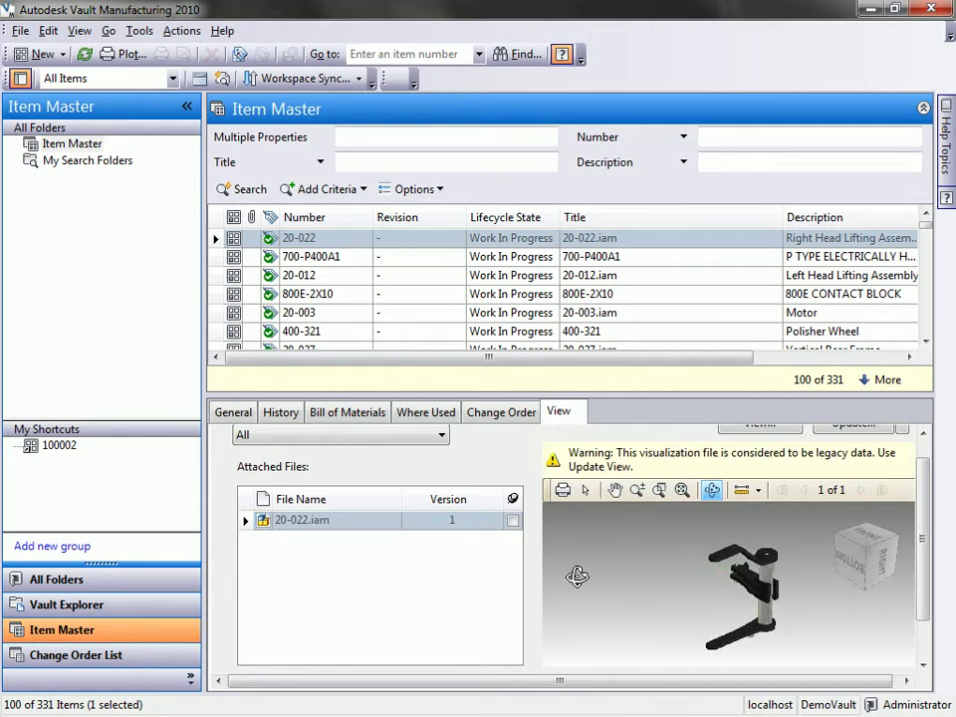
pyautogui.click(347, 416)
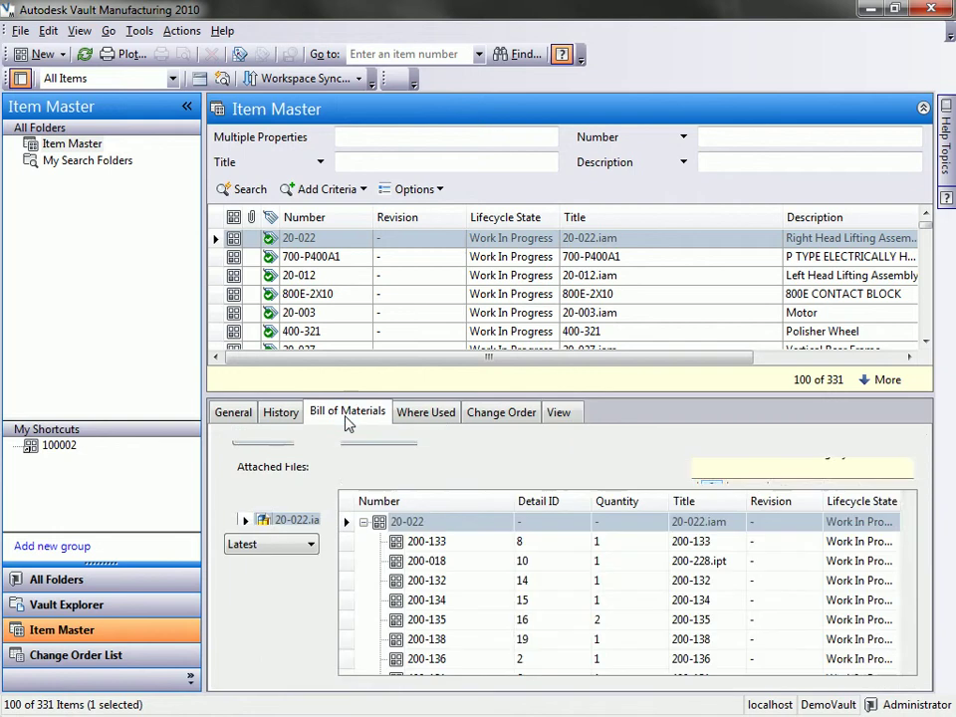
pyautogui.click(416, 521)
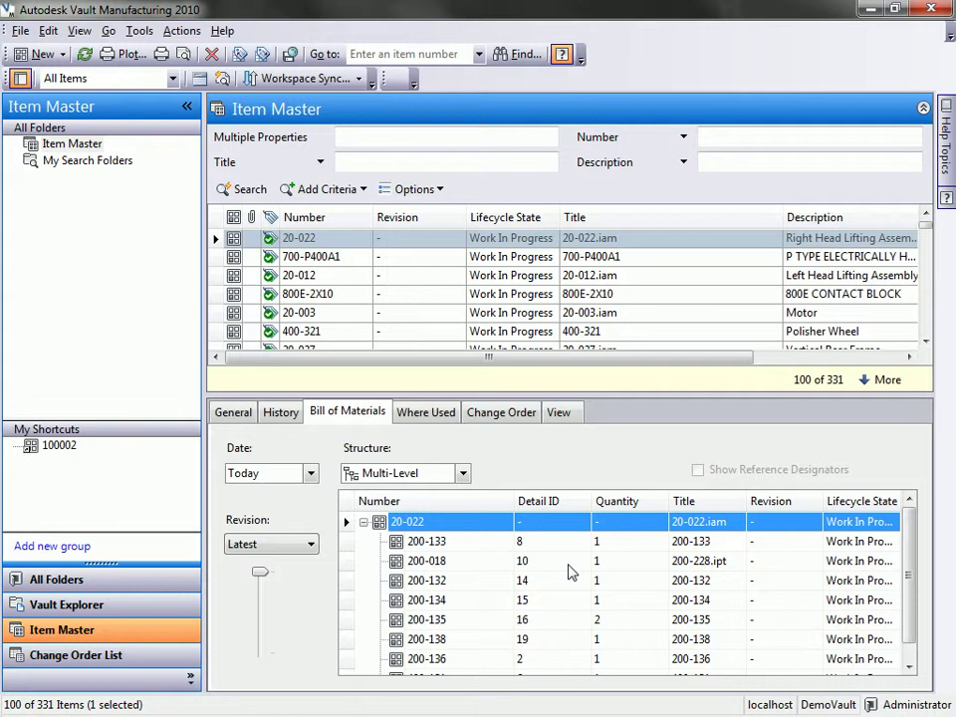
pyautogui.click(447, 543)
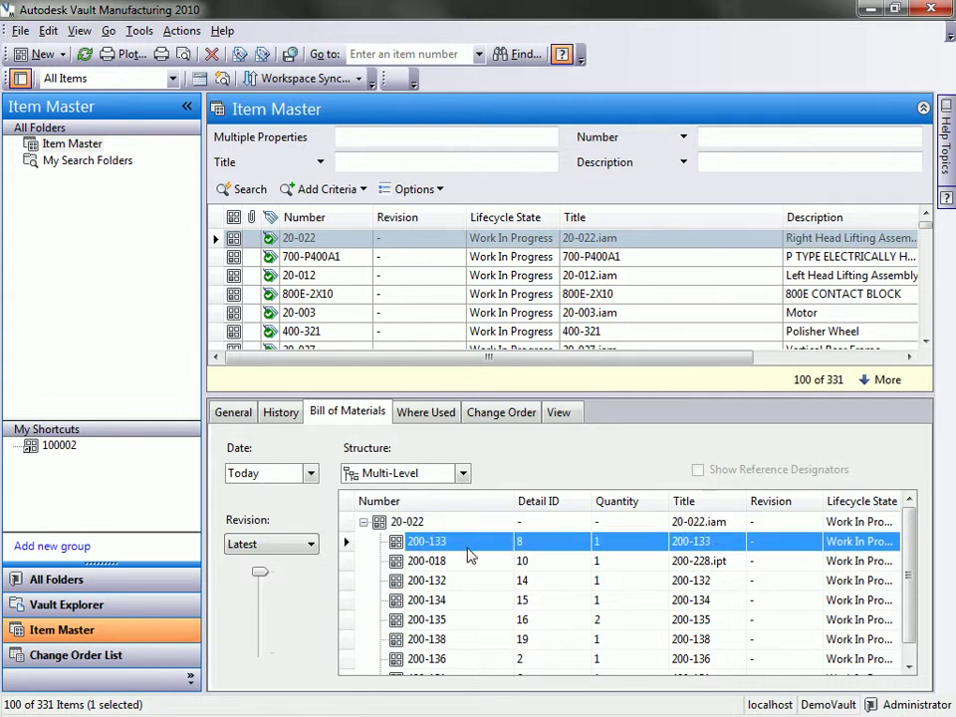
pyautogui.click(445, 525)
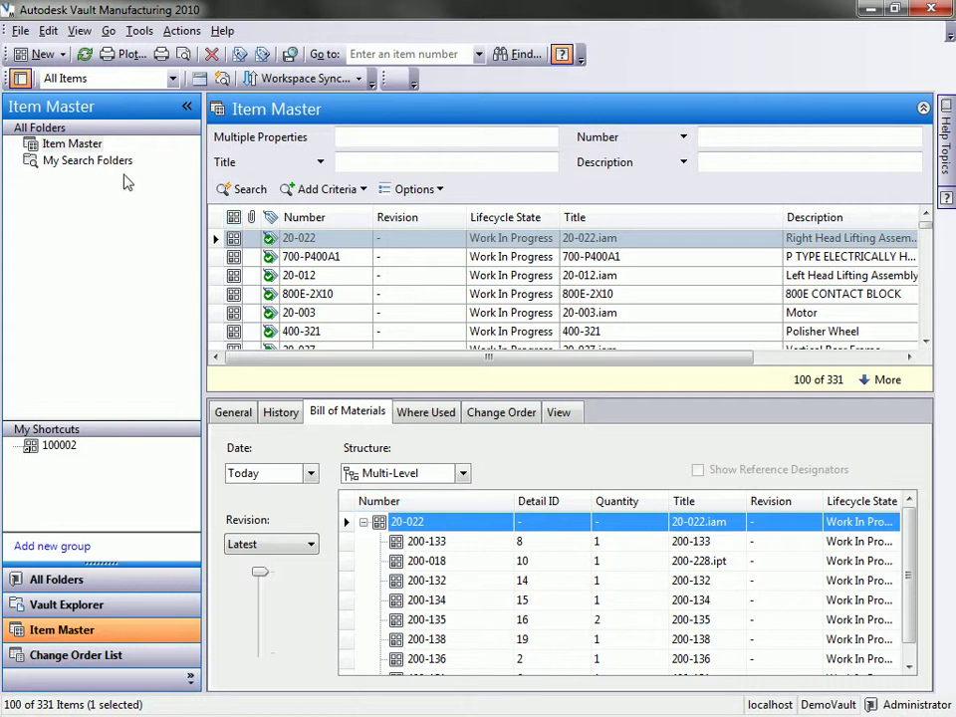
# - Filter to Electrical Project Items, then Electrical Items, select 800T-X701, and return to All Items
pyautogui.click(130, 77)
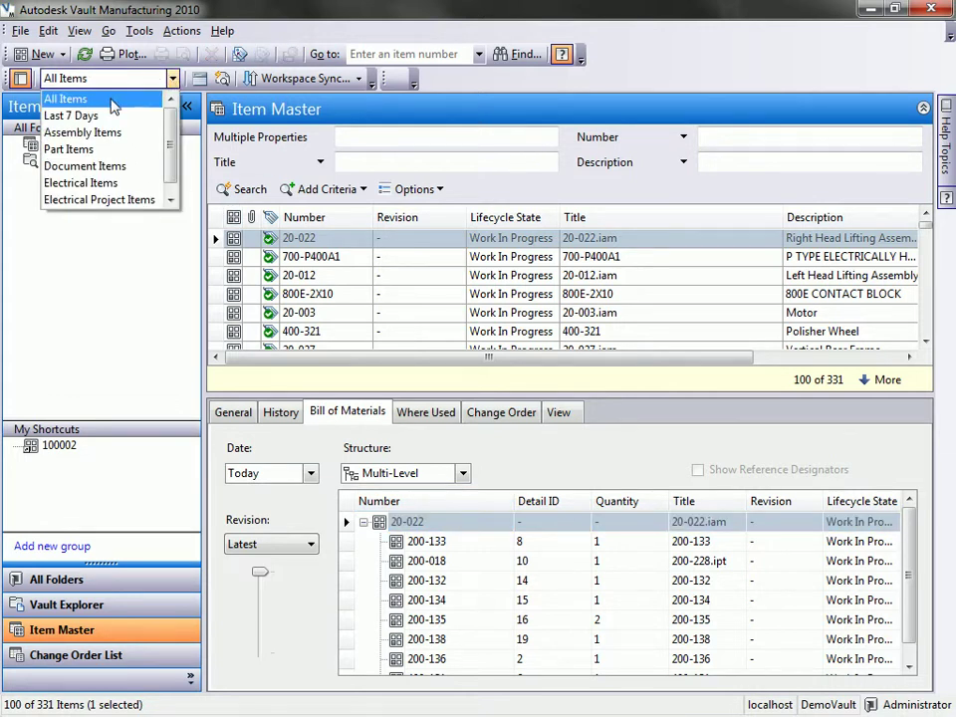
pyautogui.click(125, 200)
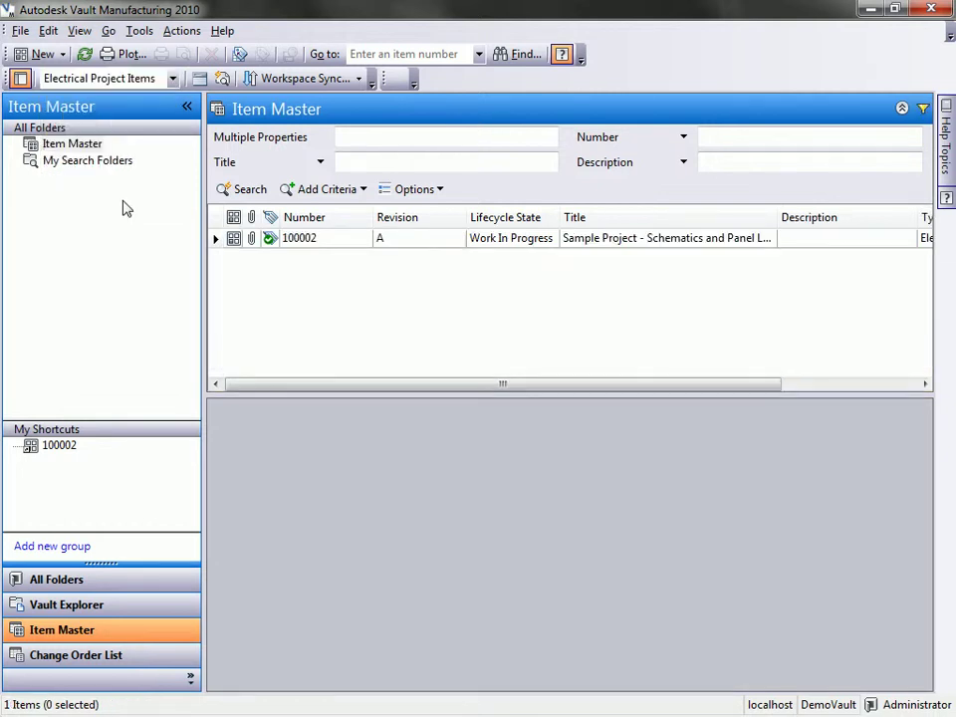
pyautogui.click(122, 80)
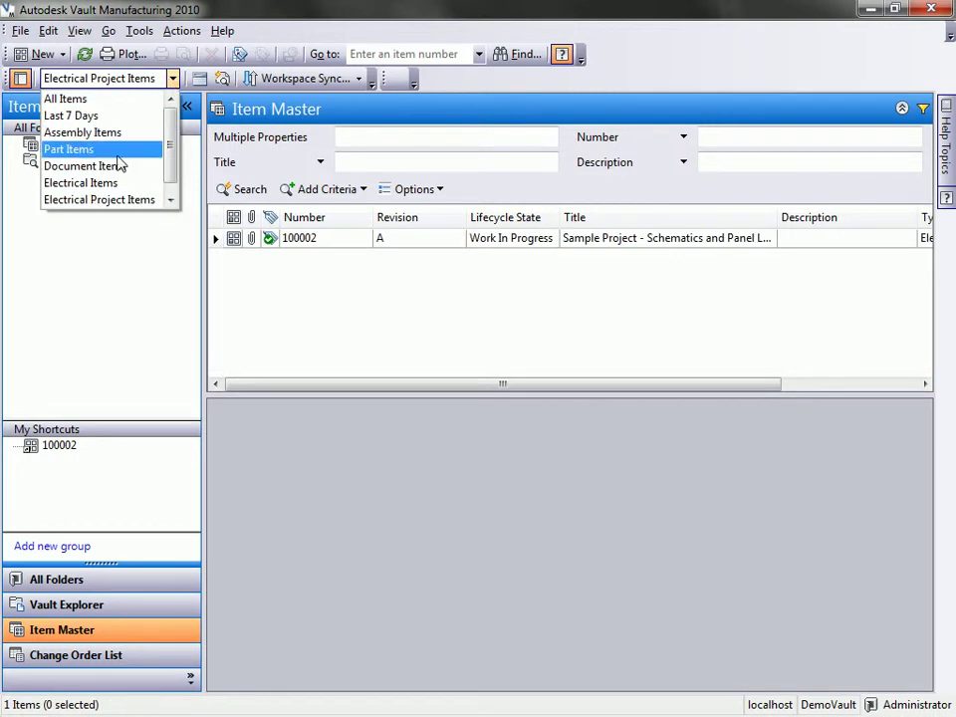
pyautogui.click(90, 181)
pyautogui.click(319, 238)
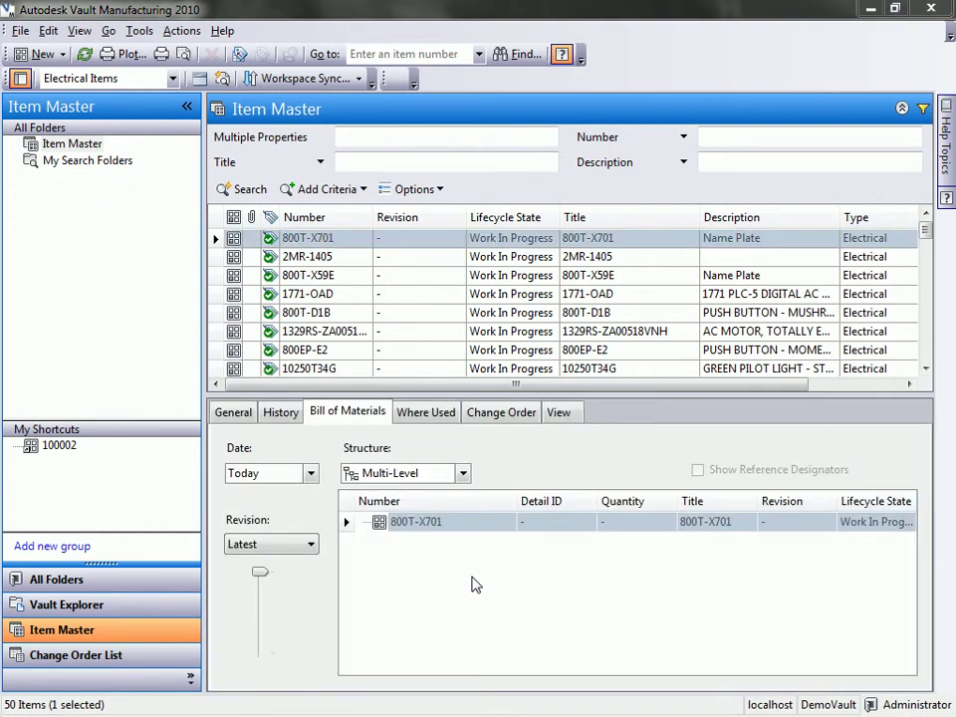
pyautogui.click(140, 78)
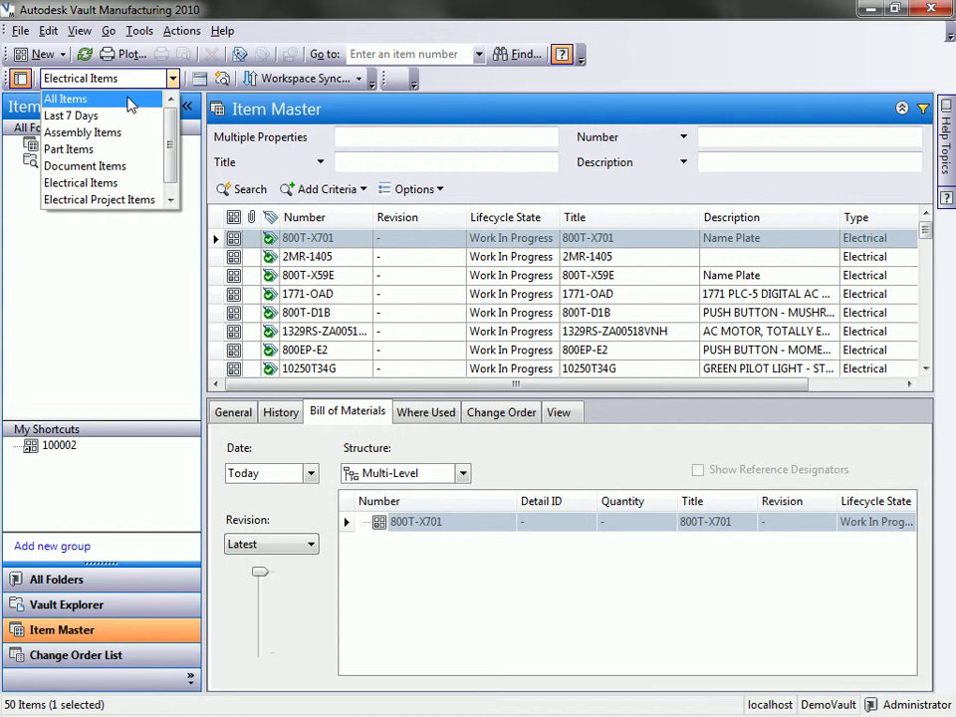
pyautogui.click(127, 100)
# - Quick-search the Item Master for 'panel', then 'panel sch*', narrowing results to item 100002
pyautogui.click(923, 107)
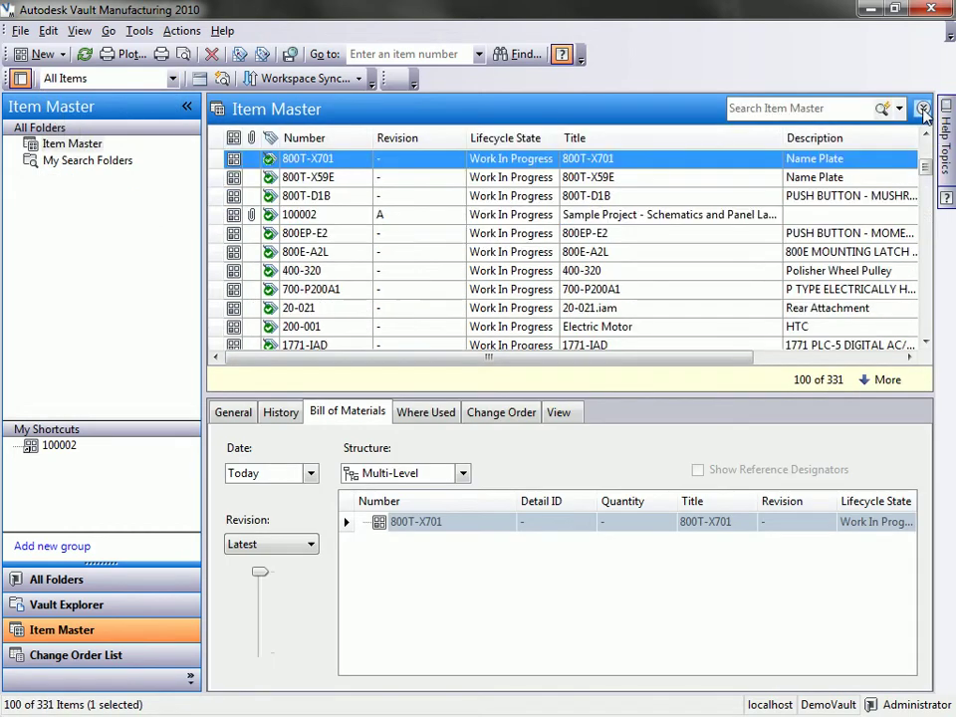
pyautogui.click(883, 107)
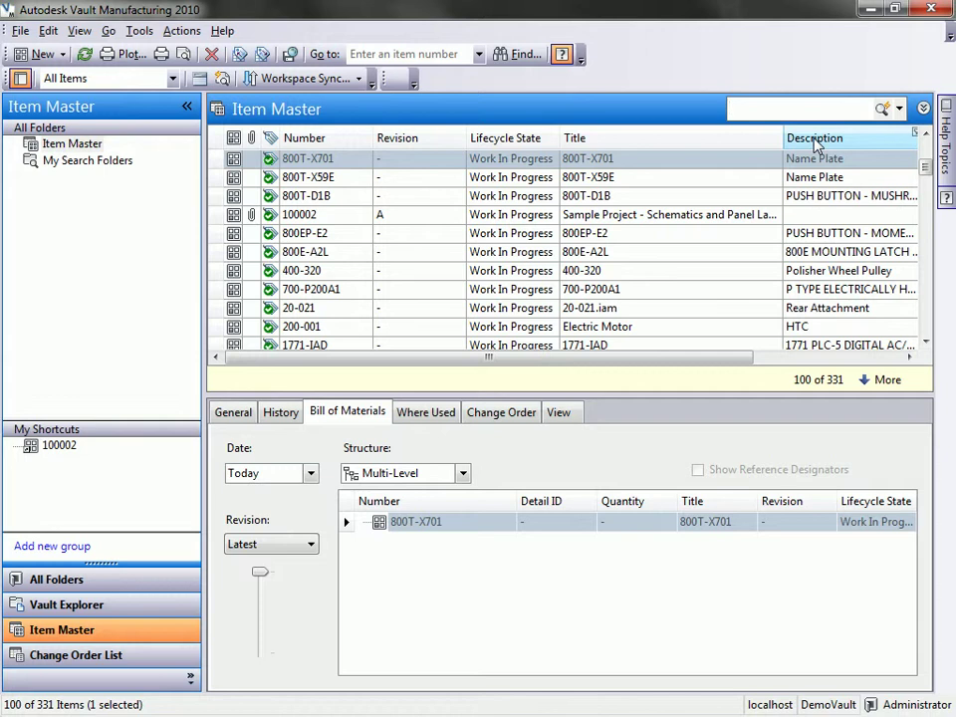
pyautogui.write('panel')
pyautogui.press('Return')
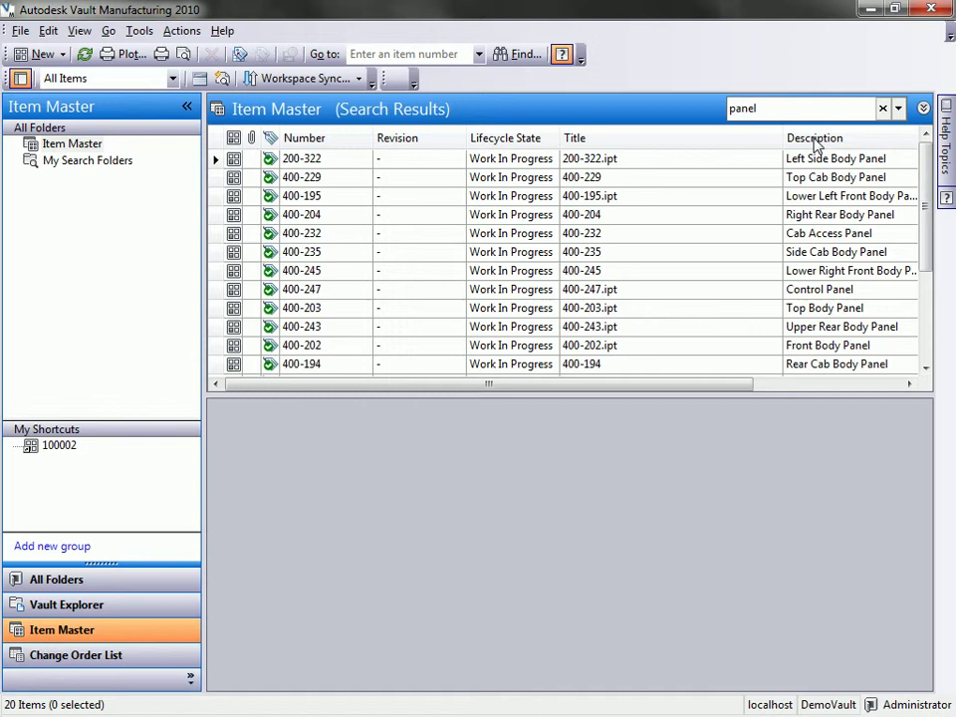
pyautogui.write('sch*')
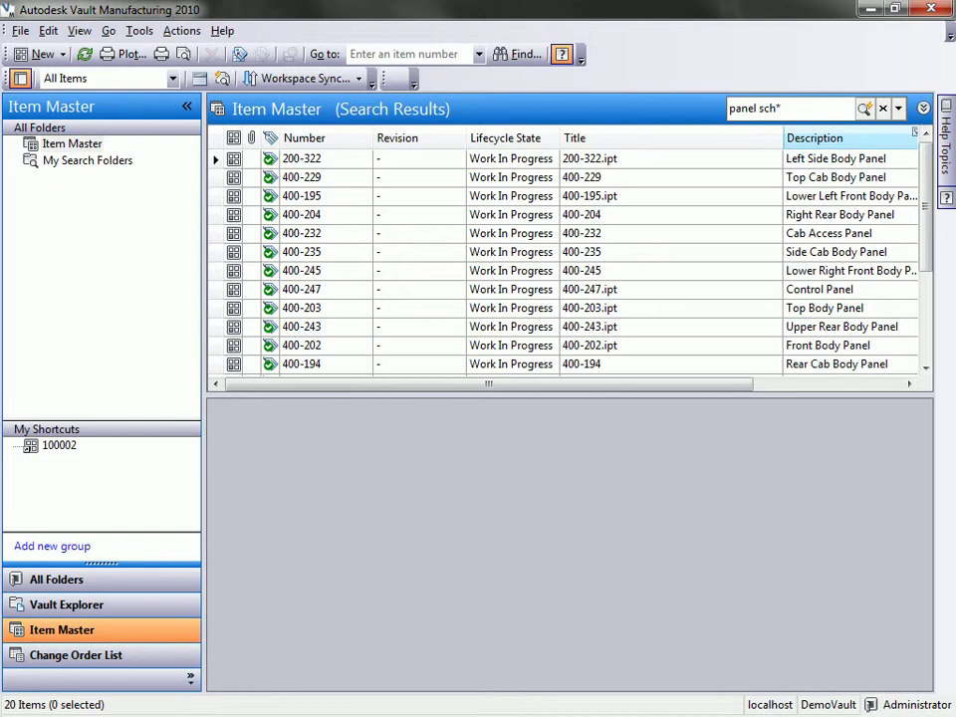
pyautogui.press('Return')
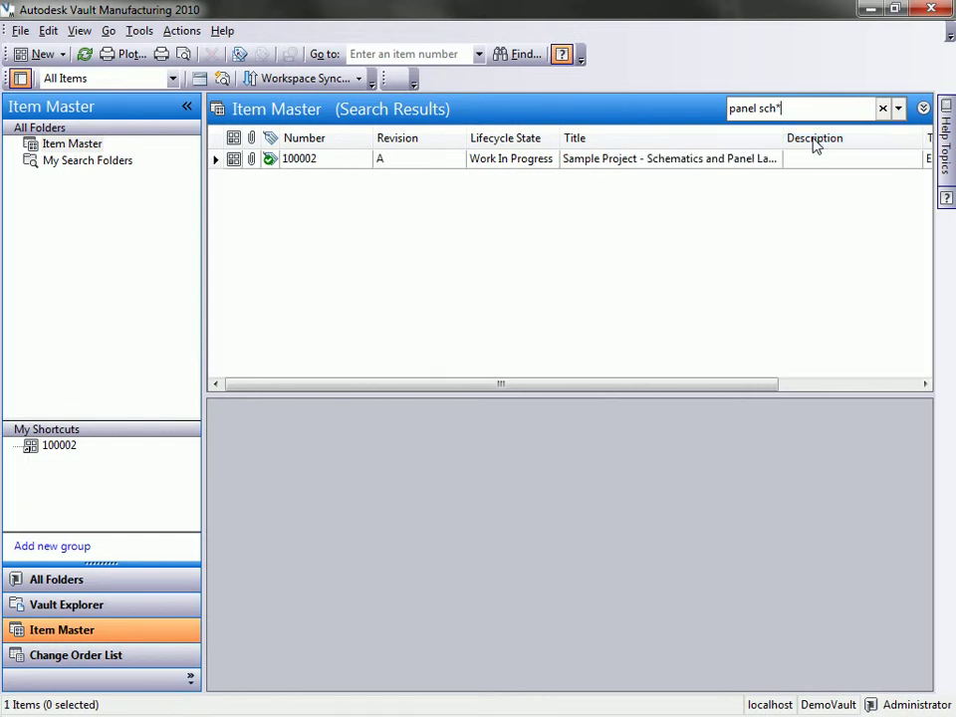
# - Load item 100002's attached demo04.dwg schematic in the View tab and zoom in on WEB DETECTION
pyautogui.click(657, 158)
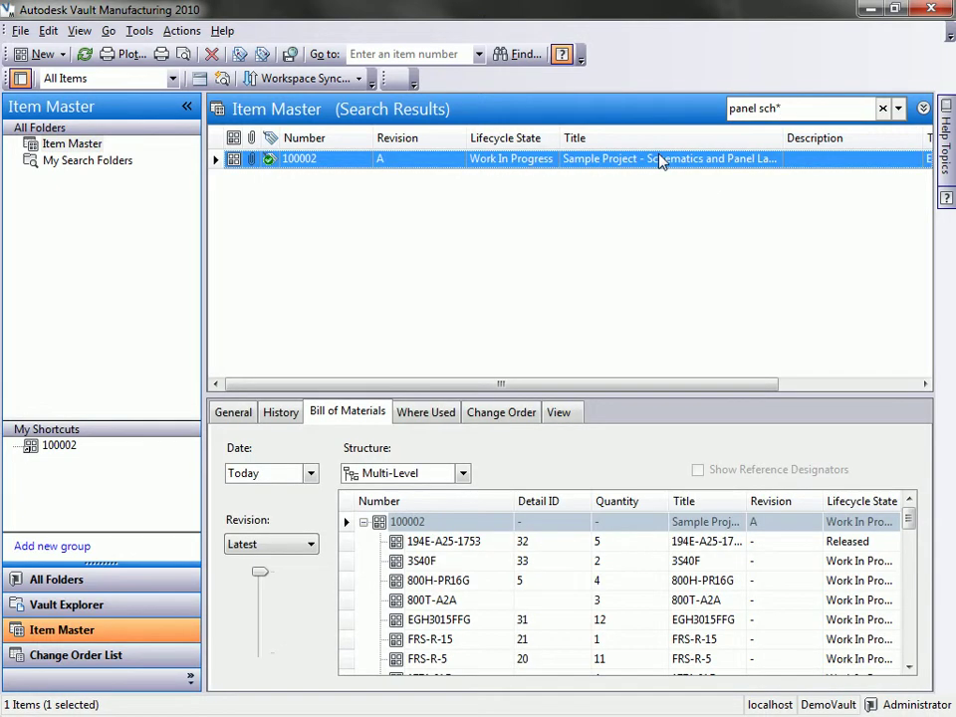
pyautogui.click(561, 415)
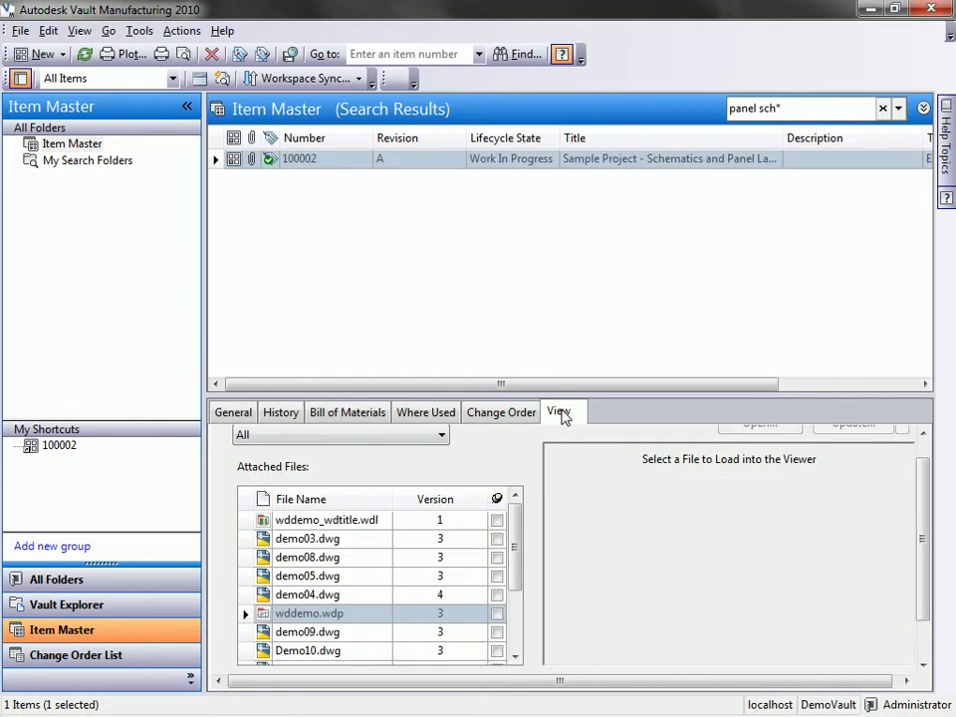
pyautogui.click(339, 595)
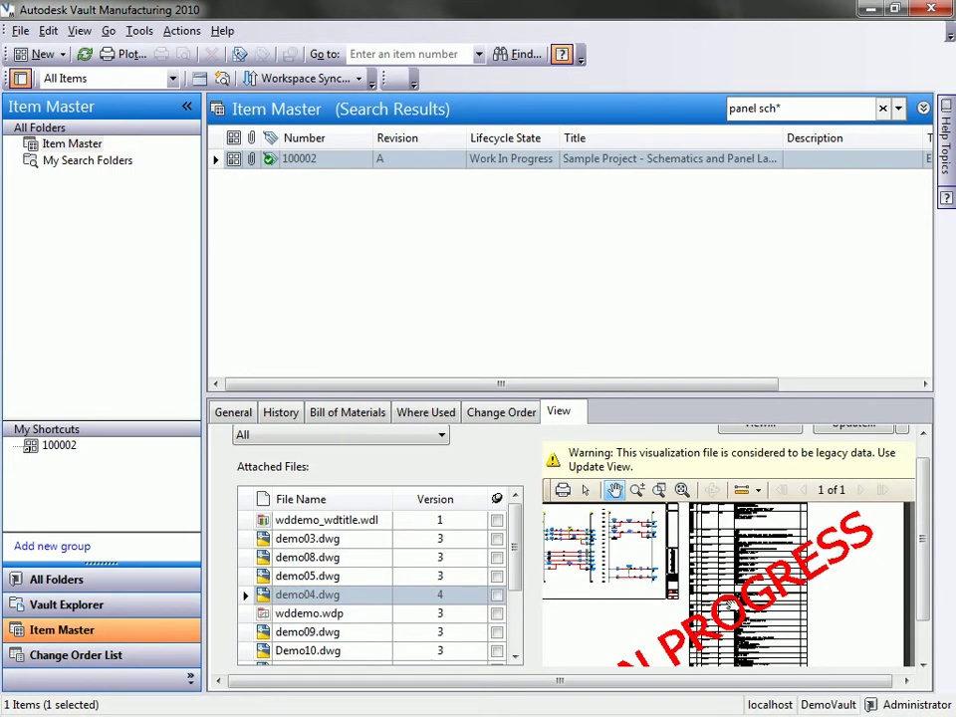
pyautogui.scroll(5, 698, 588)
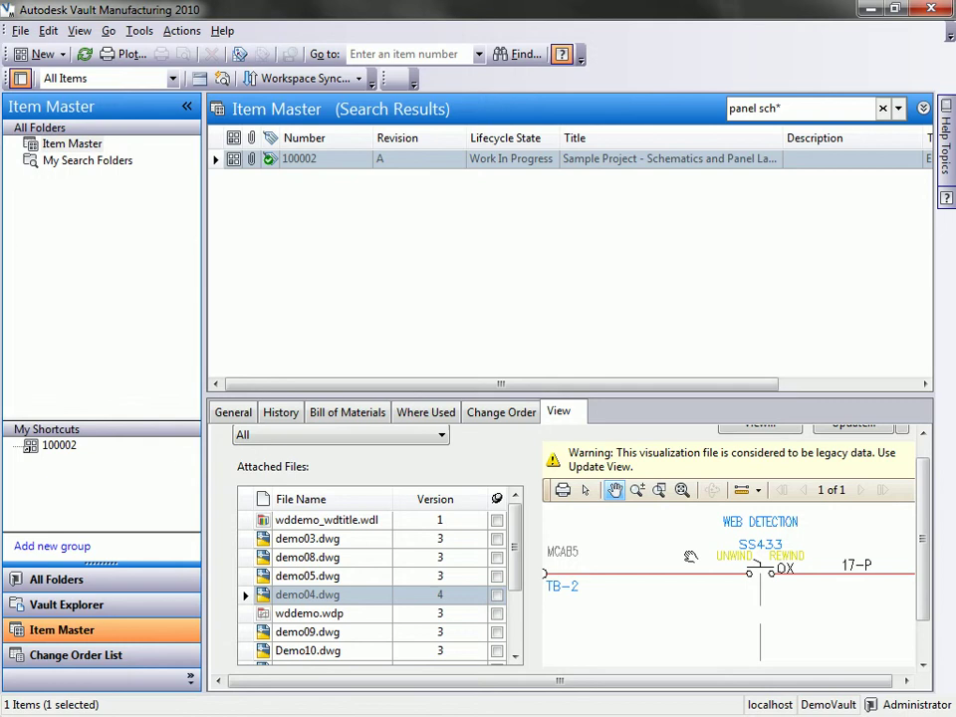
pyautogui.scroll(3, 746, 594)
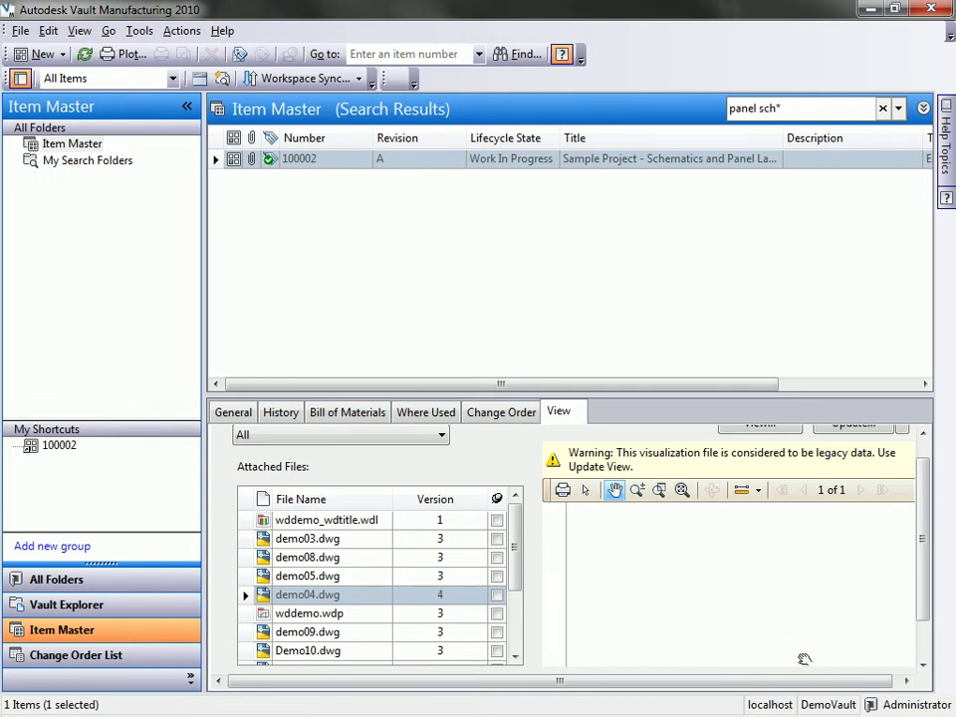
pyautogui.scroll(-2, 782, 613)
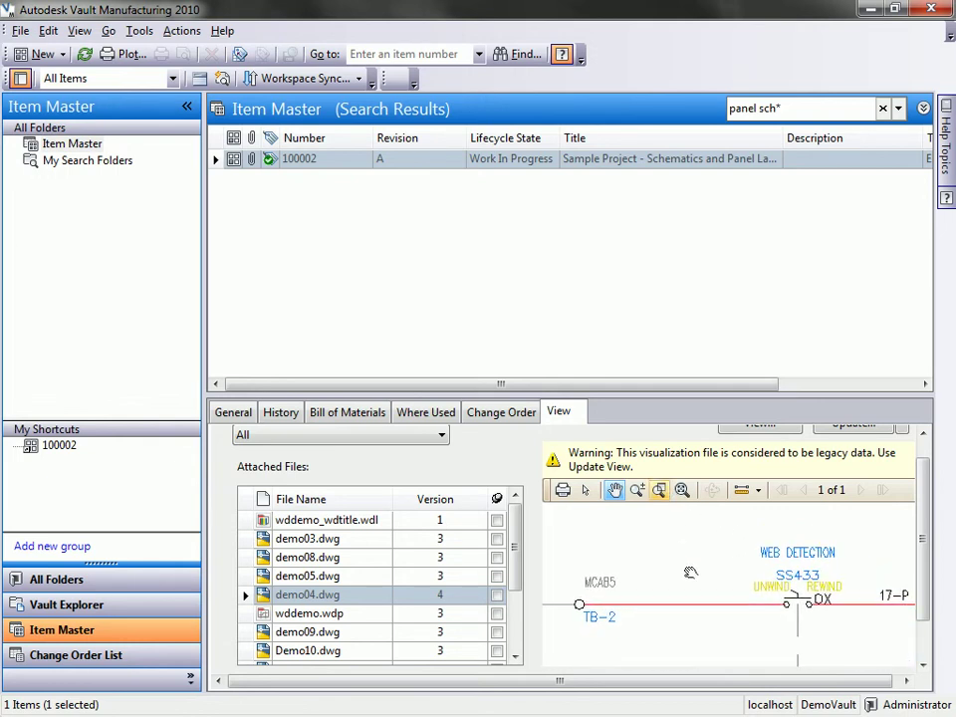